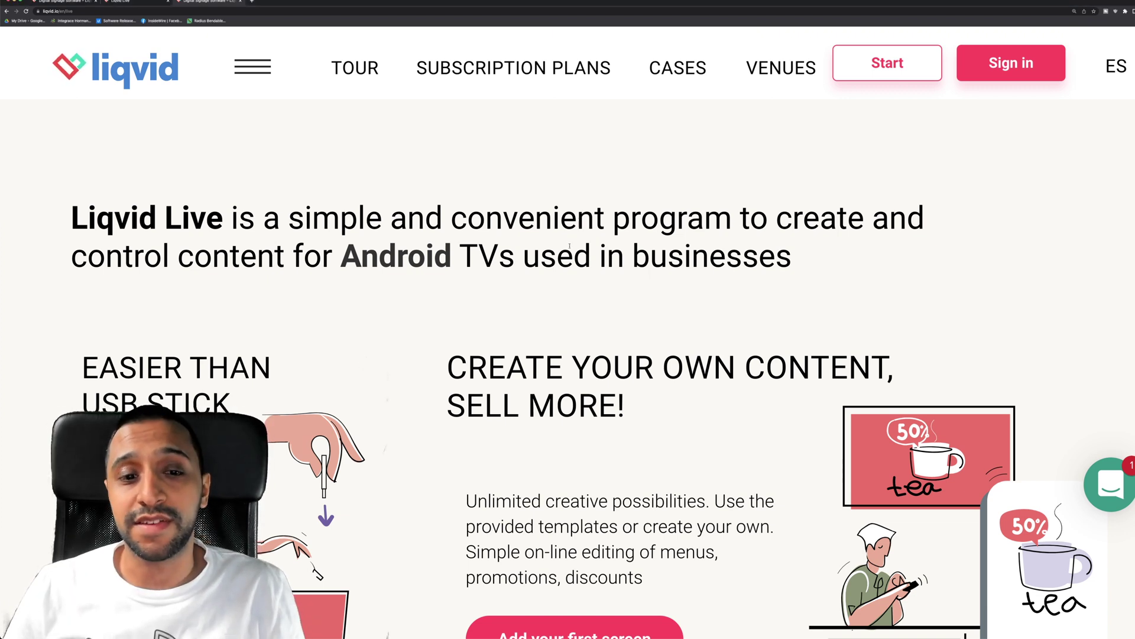
# Step: Scroll through the homepage features: phone uploads, scheduling, YouTube, TV channels and custom content
pyautogui.scroll(-1, 569, 246)
pyautogui.scroll(-2, 570, 246)
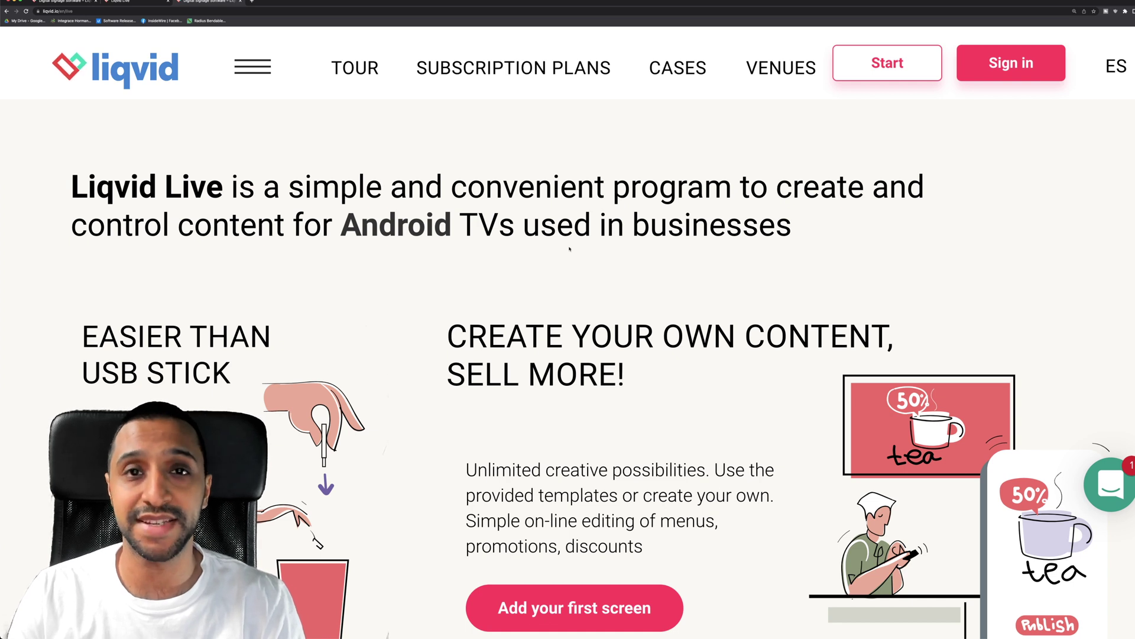
pyautogui.scroll(-10, 569, 249)
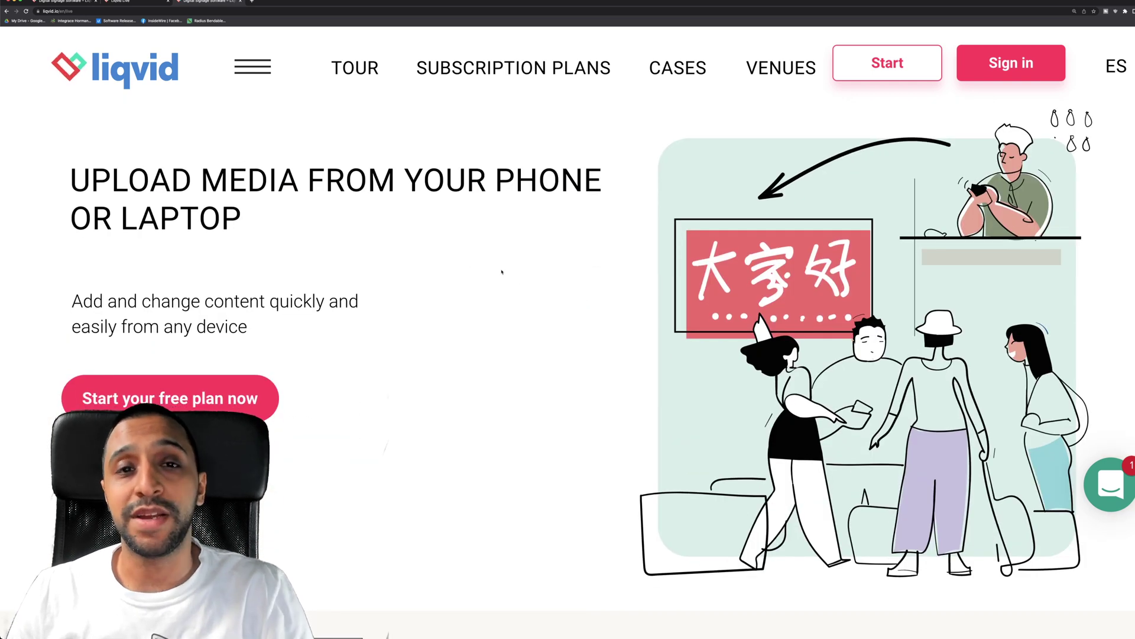
pyautogui.scroll(-15, 521, 270)
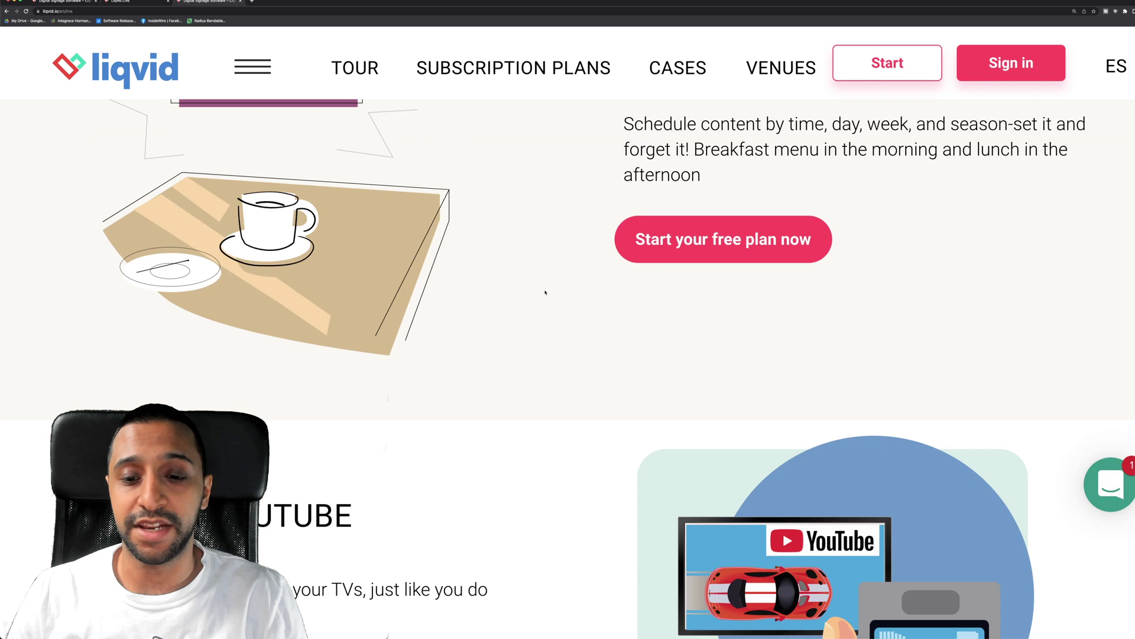
pyautogui.scroll(-5, 545, 293)
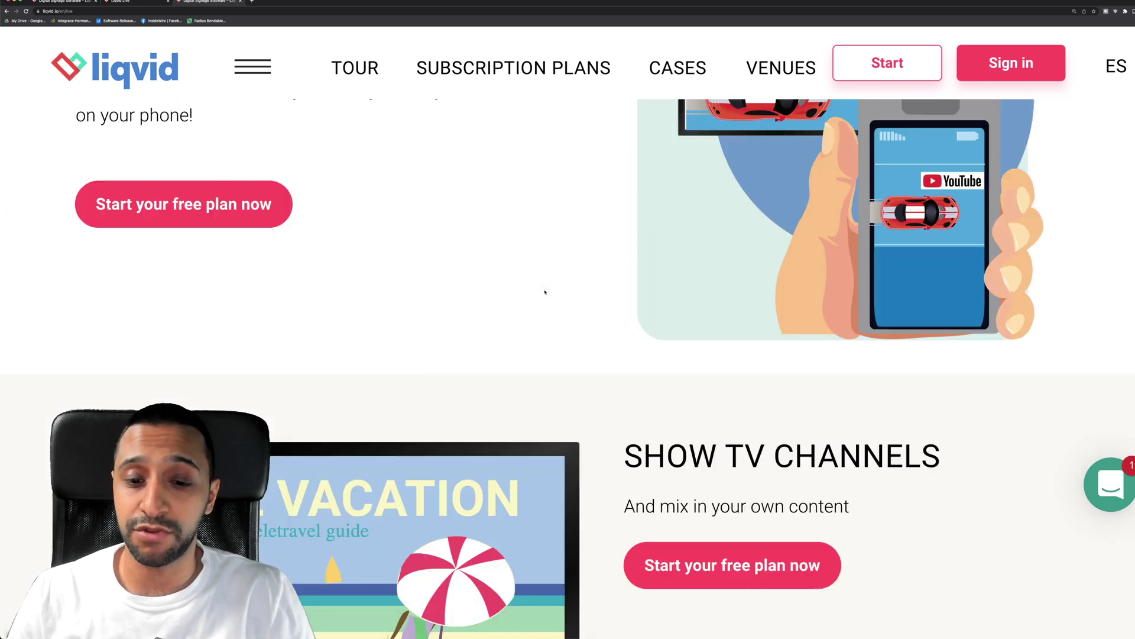
pyautogui.scroll(-10, 545, 292)
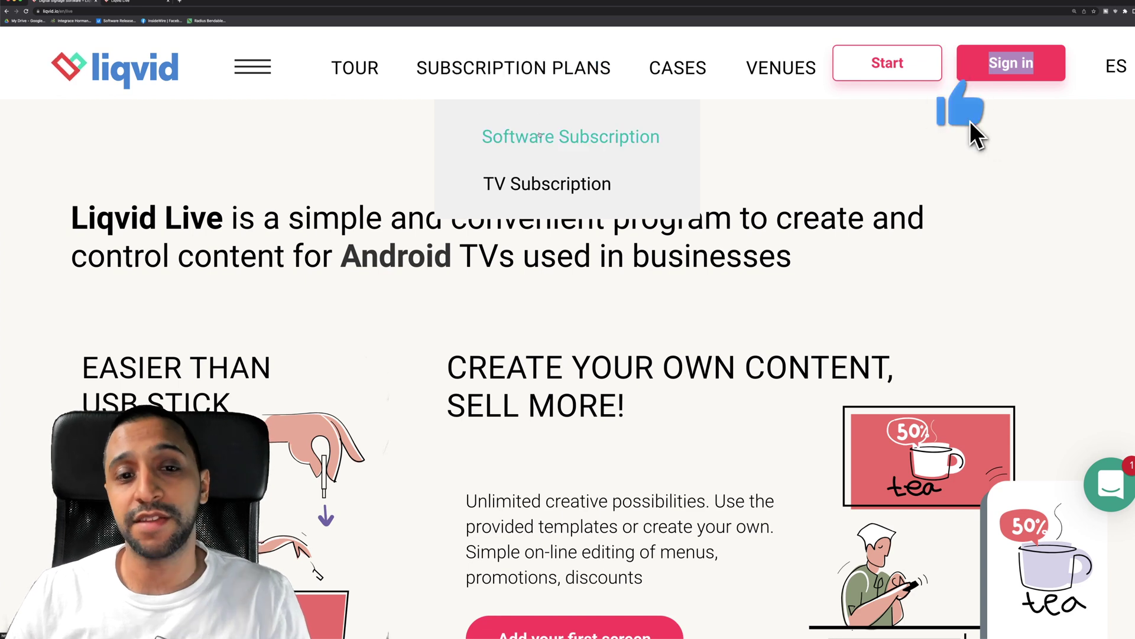
# Step: Open Software Subscription and TV Subscription each in a new tab
pyautogui.rightClick(540, 136)
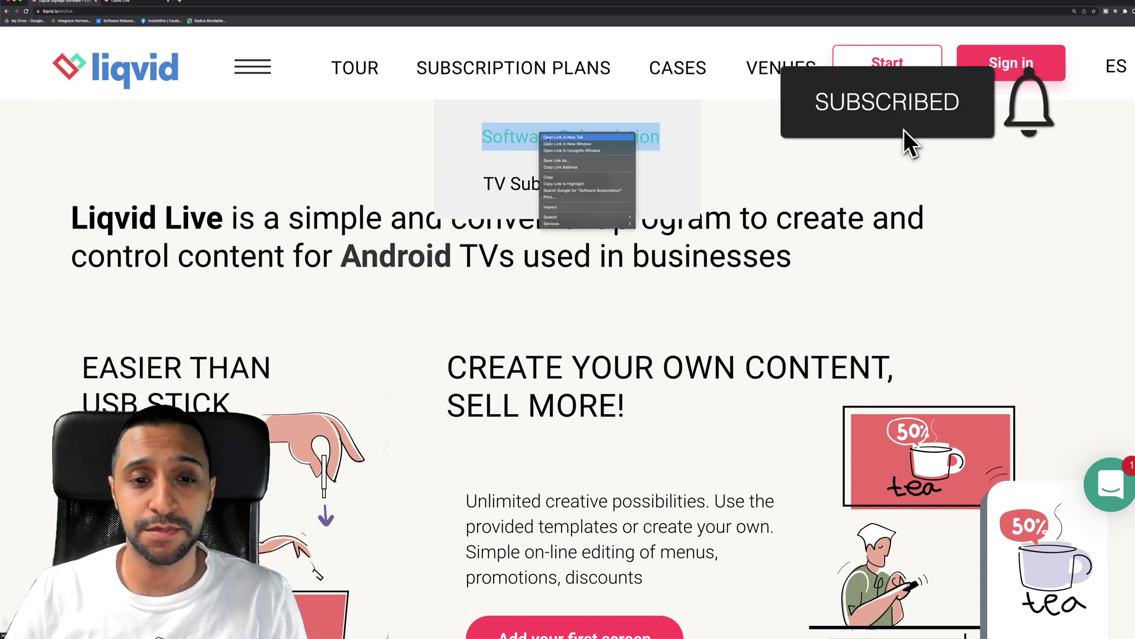
pyautogui.click(556, 145)
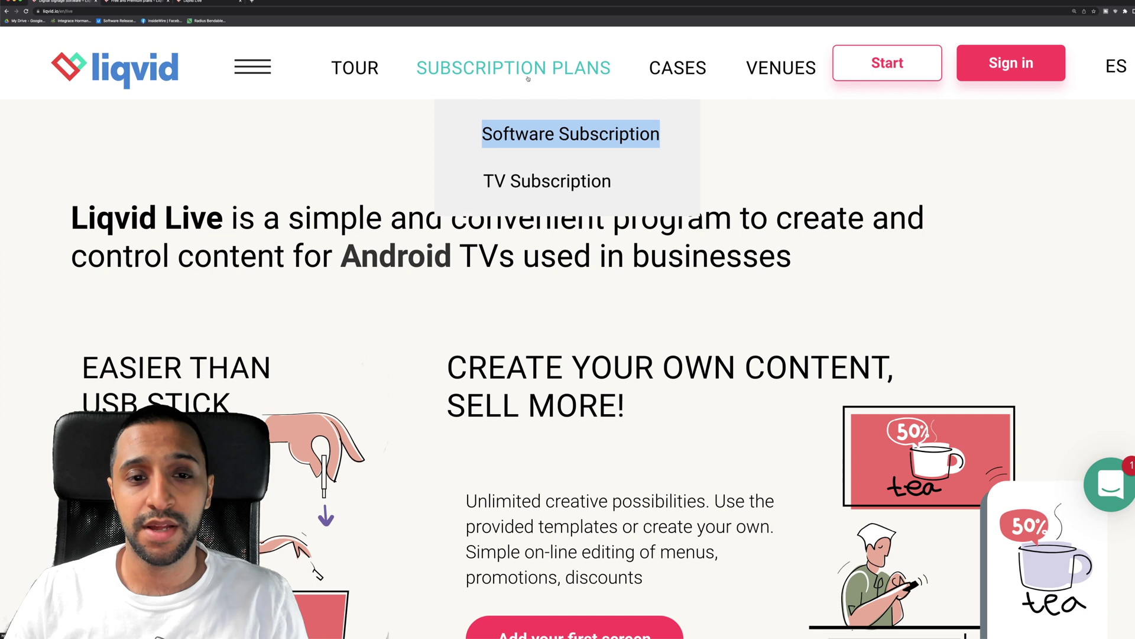
pyautogui.rightClick(534, 171)
pyautogui.click(550, 177)
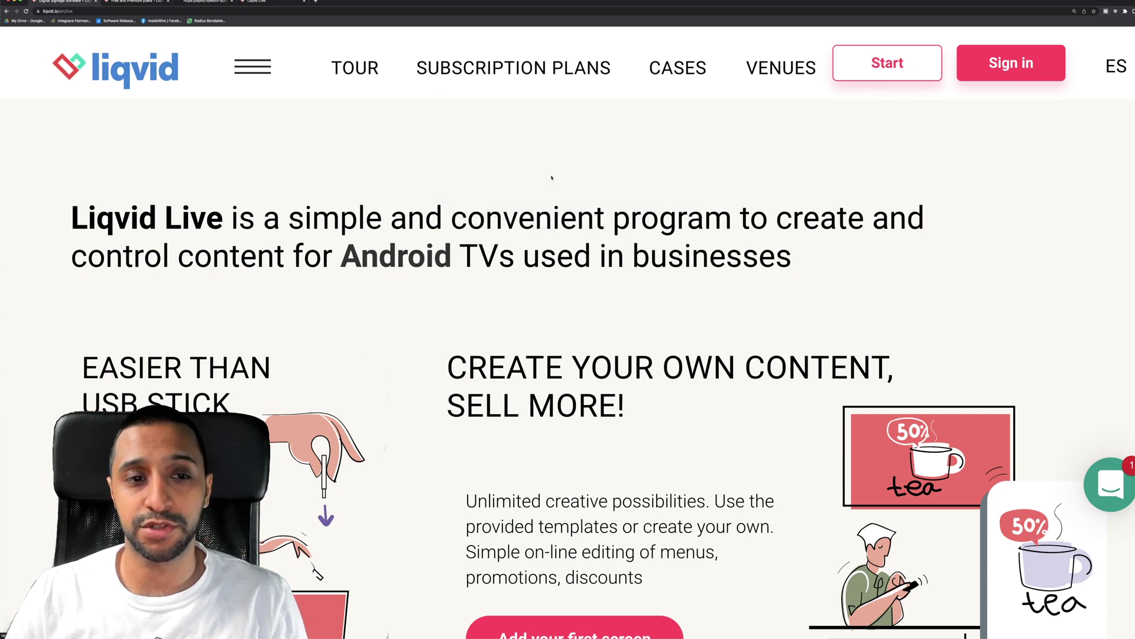
# Step: On the business TV rental page, choose UK pricing and enlarge the page for reading
pyautogui.click(208, 4)
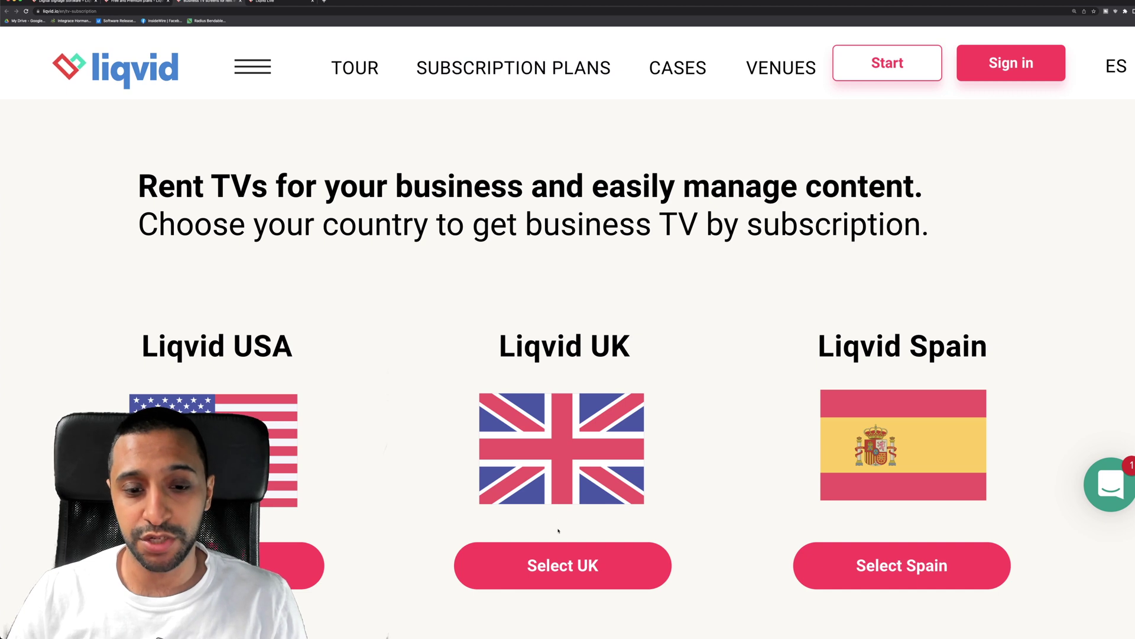
pyautogui.click(560, 553)
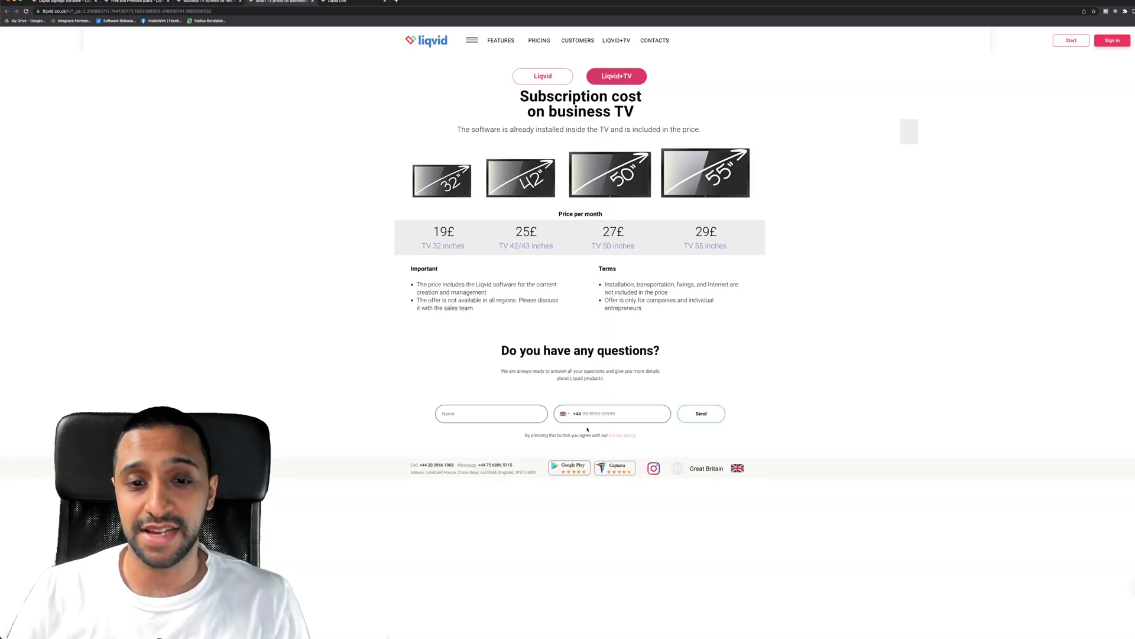
pyautogui.hotkey('ctrl', '+')
pyautogui.hotkey('ctrl', '+')
pyautogui.hotkey('ctrl', '+')
pyautogui.hotkey('ctrl', '+')
pyautogui.hotkey('ctrl', '+')
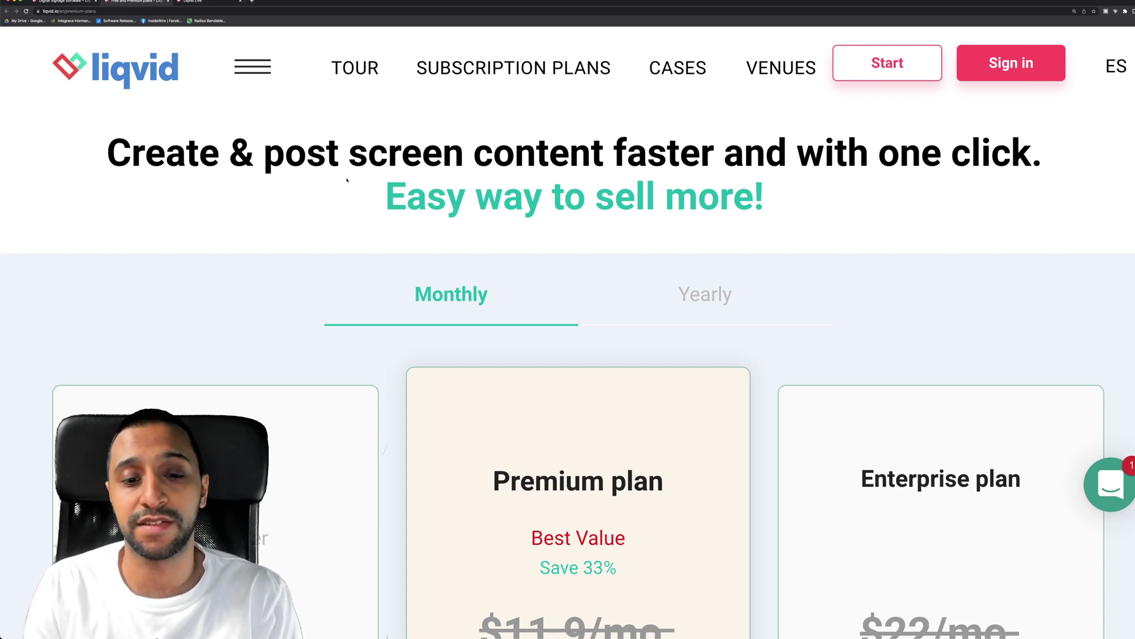
pyautogui.scroll(-6, 372, 294)
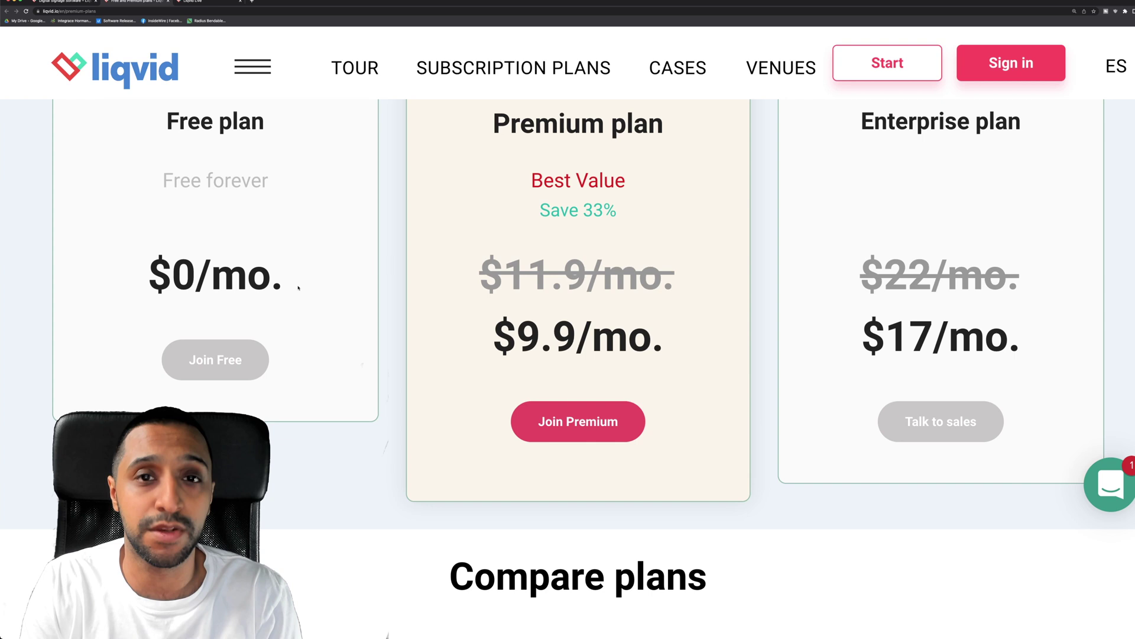
pyautogui.scroll(-10, 299, 288)
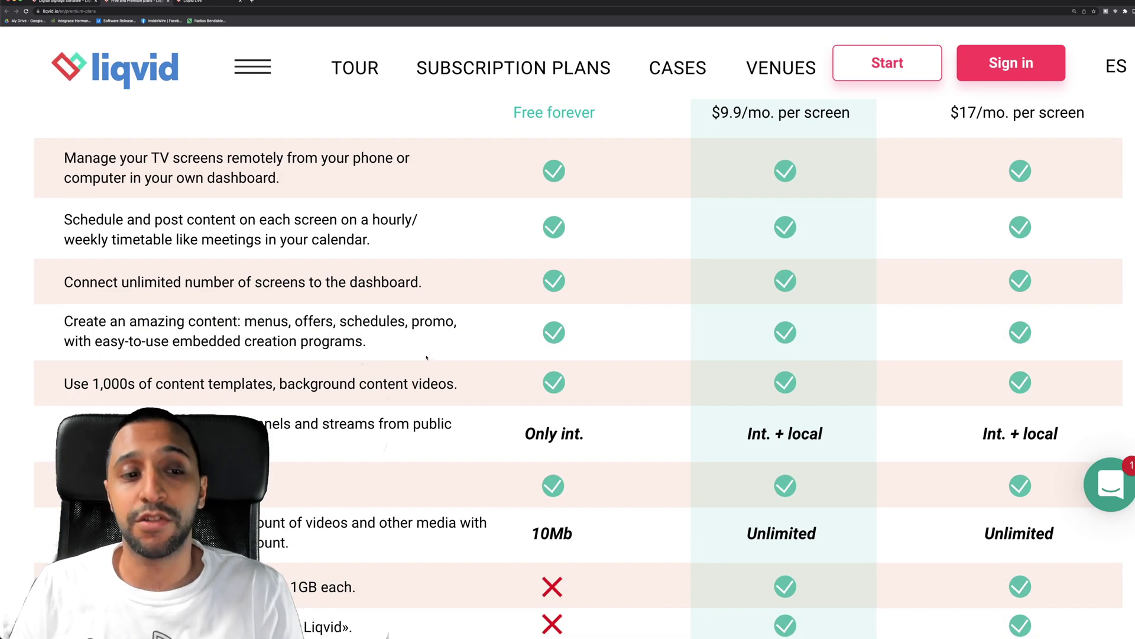
pyautogui.scroll(1, 380, 357)
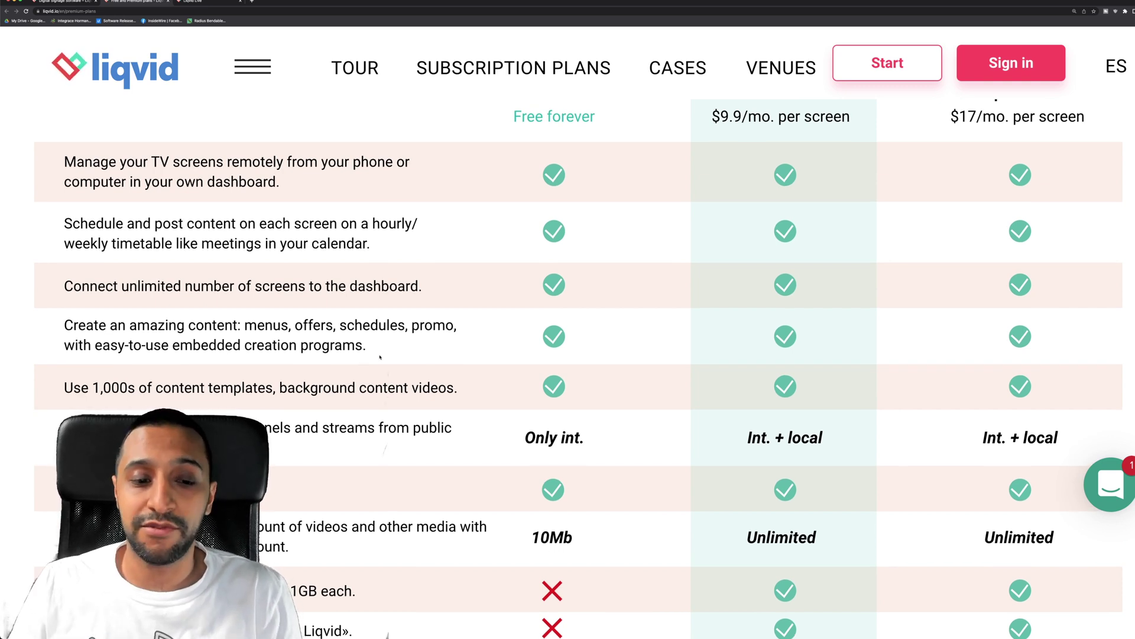
pyautogui.scroll(-4, 381, 357)
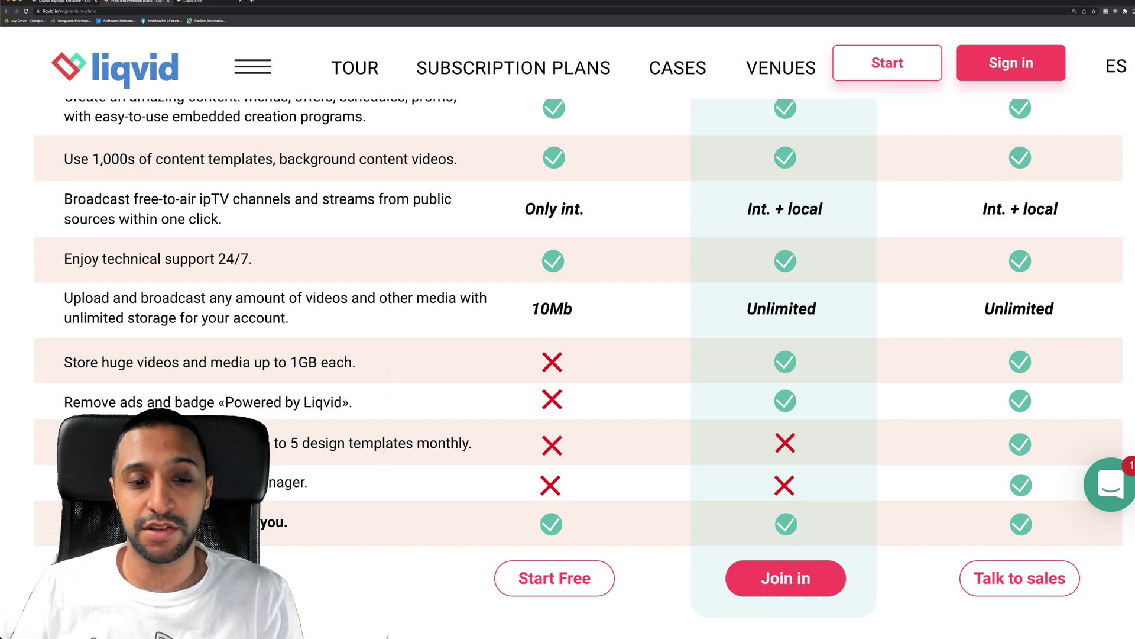
pyautogui.moveTo(171, 297); pyautogui.dragTo(358, 308)
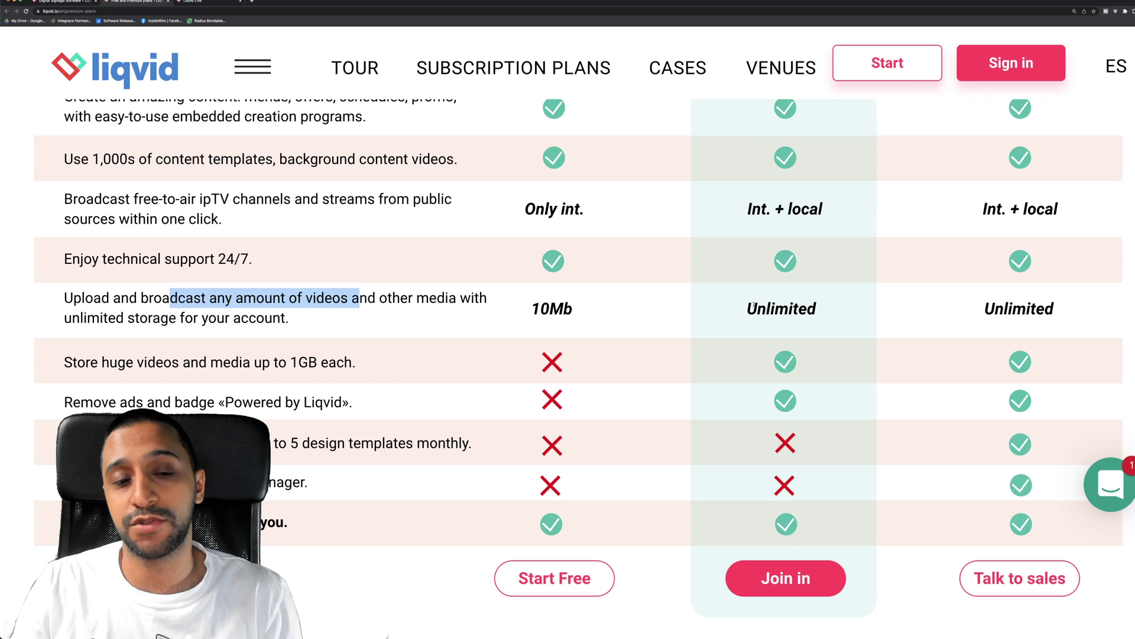
pyautogui.scroll(-3, 507, 318)
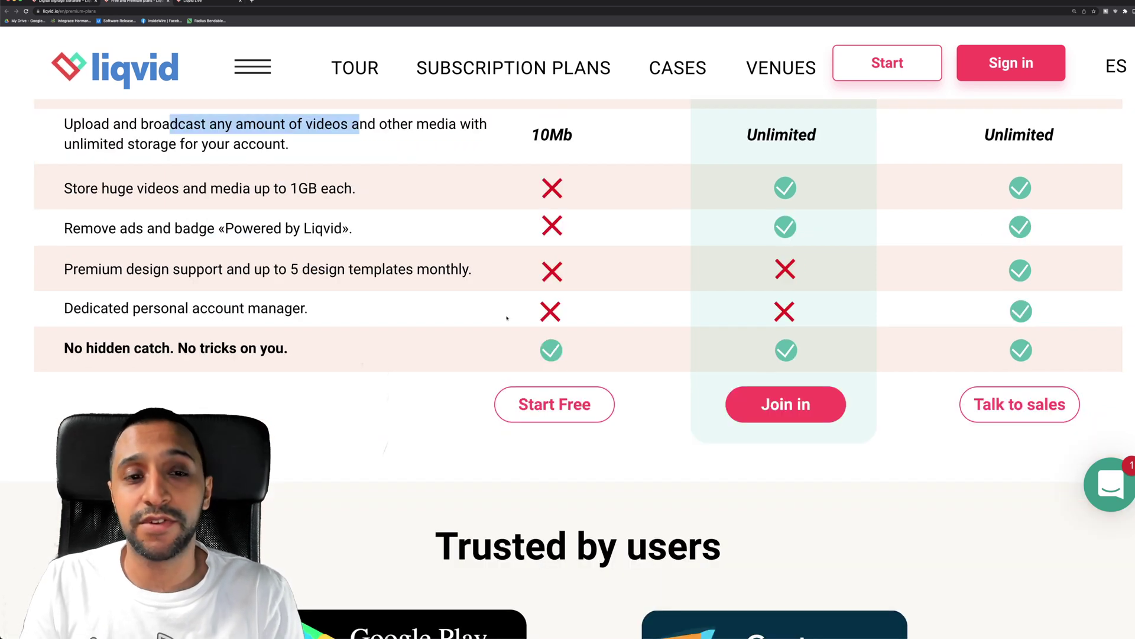
pyautogui.click(296, 183)
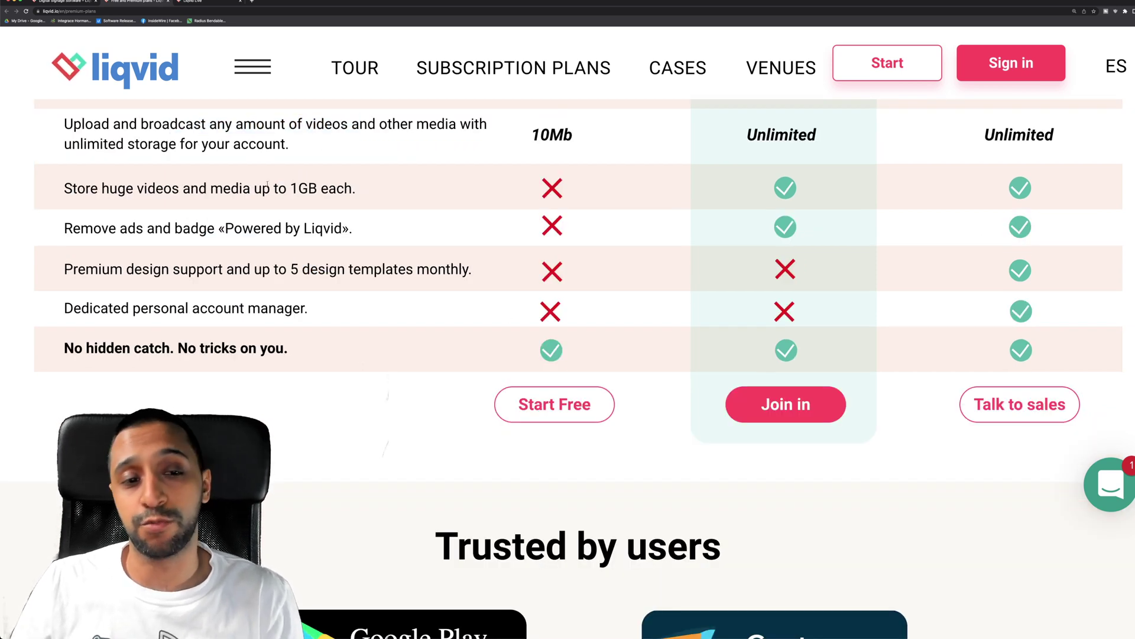
pyautogui.moveTo(251, 190); pyautogui.dragTo(312, 190)
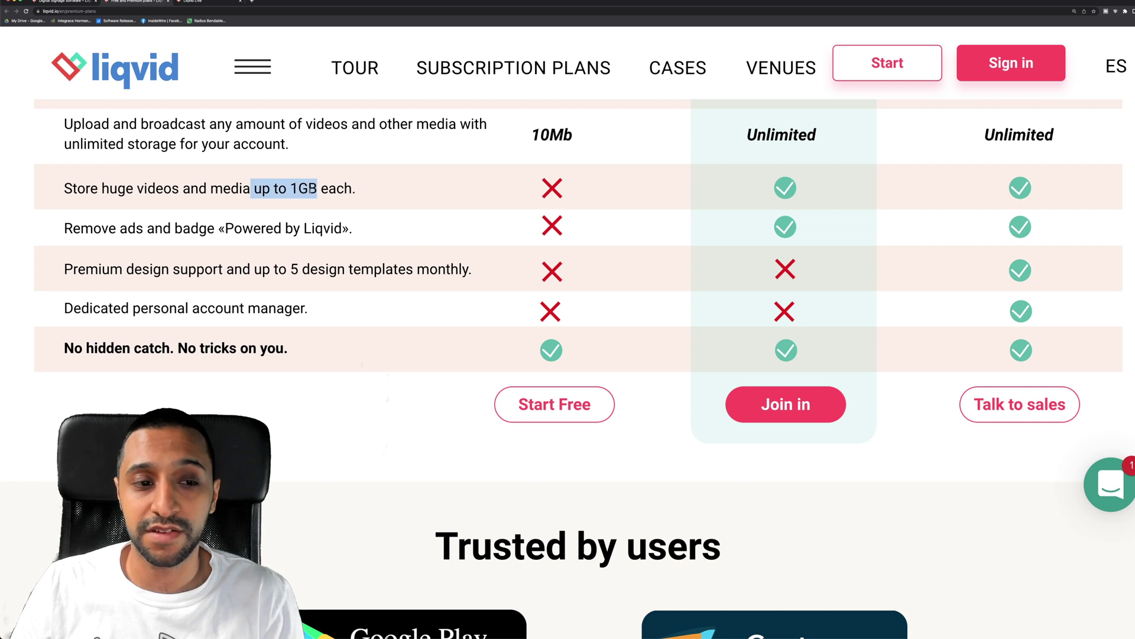
pyautogui.moveTo(172, 229); pyautogui.dragTo(274, 229)
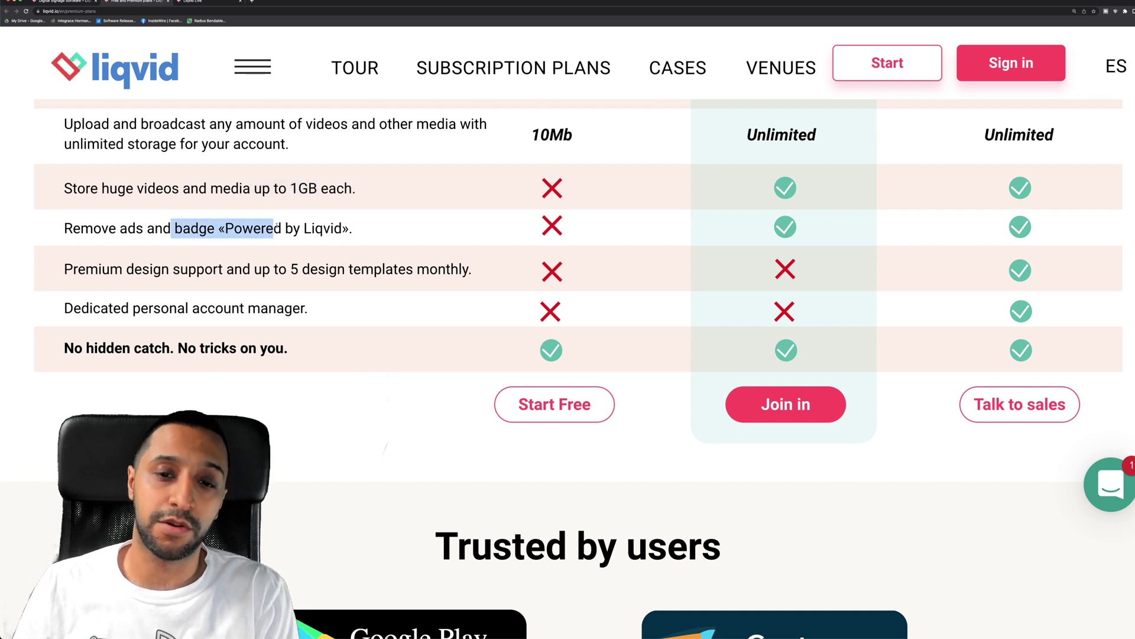
pyautogui.scroll(15, 515, 129)
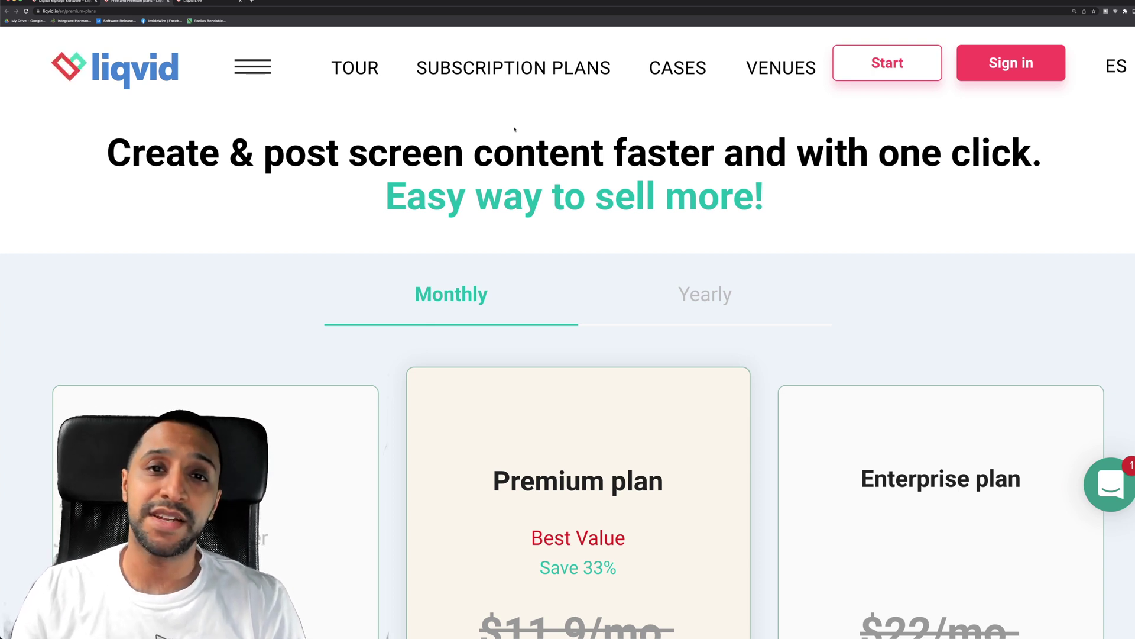
# Step: Close the pricing page, look through the Media, Playlists and TV tabs, then return to Screens
pyautogui.press('super+w')
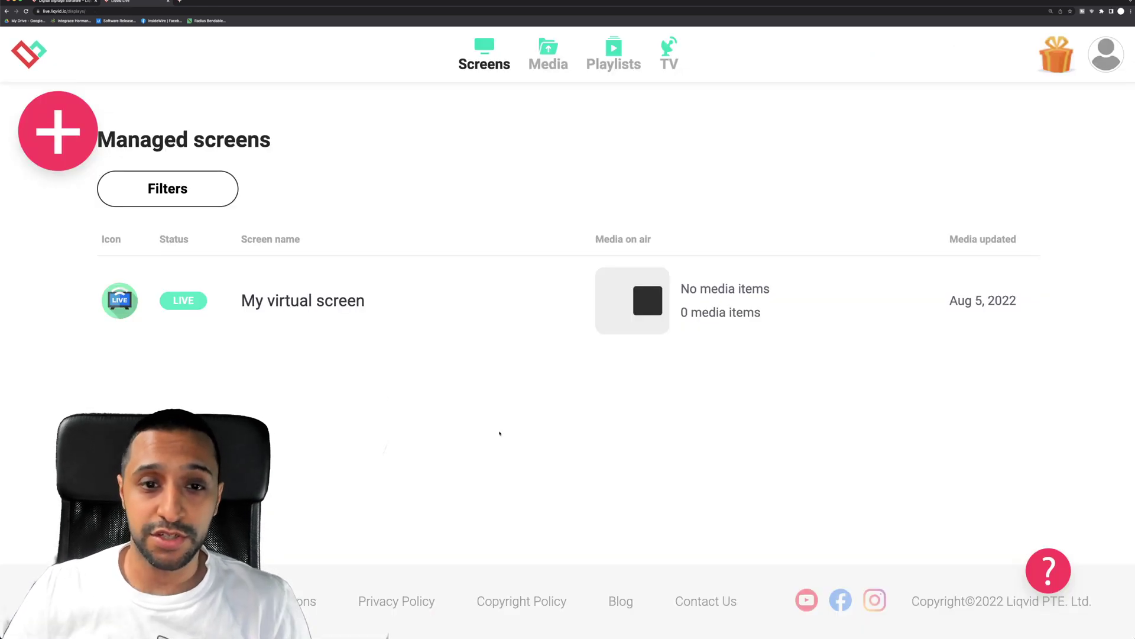
pyautogui.moveTo(575, 345)
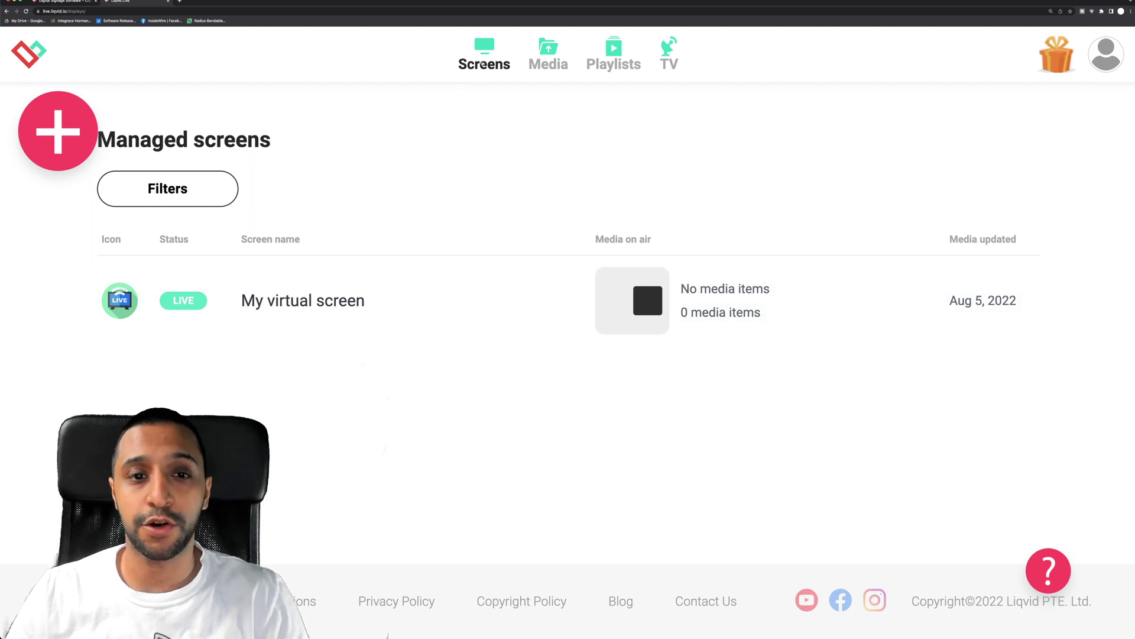
pyautogui.click(548, 63)
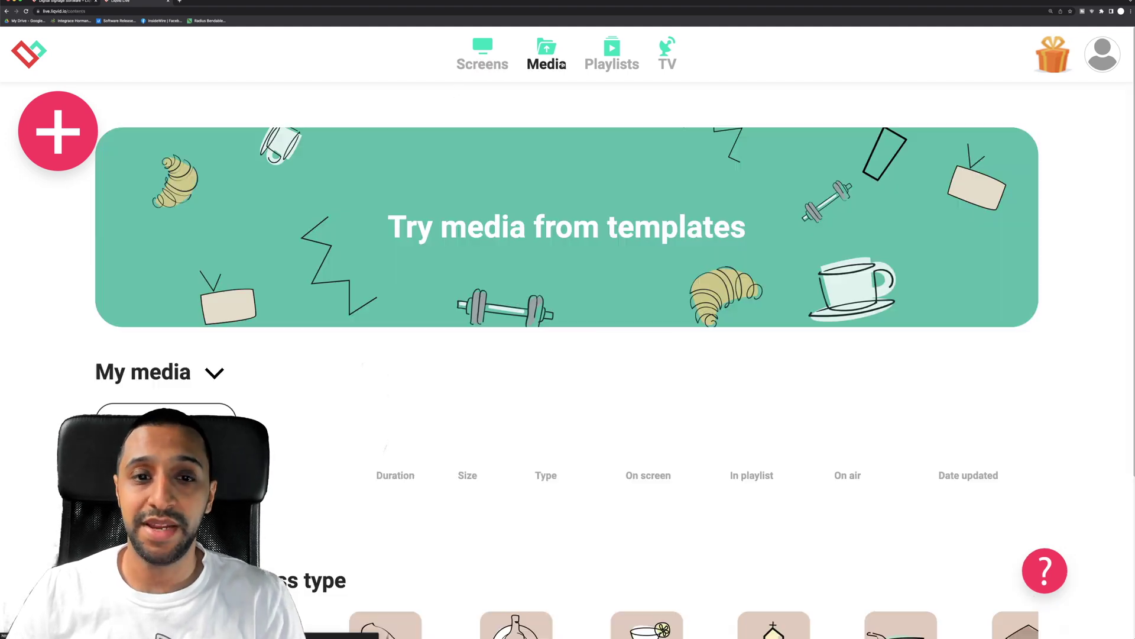
pyautogui.click(612, 62)
pyautogui.click(670, 57)
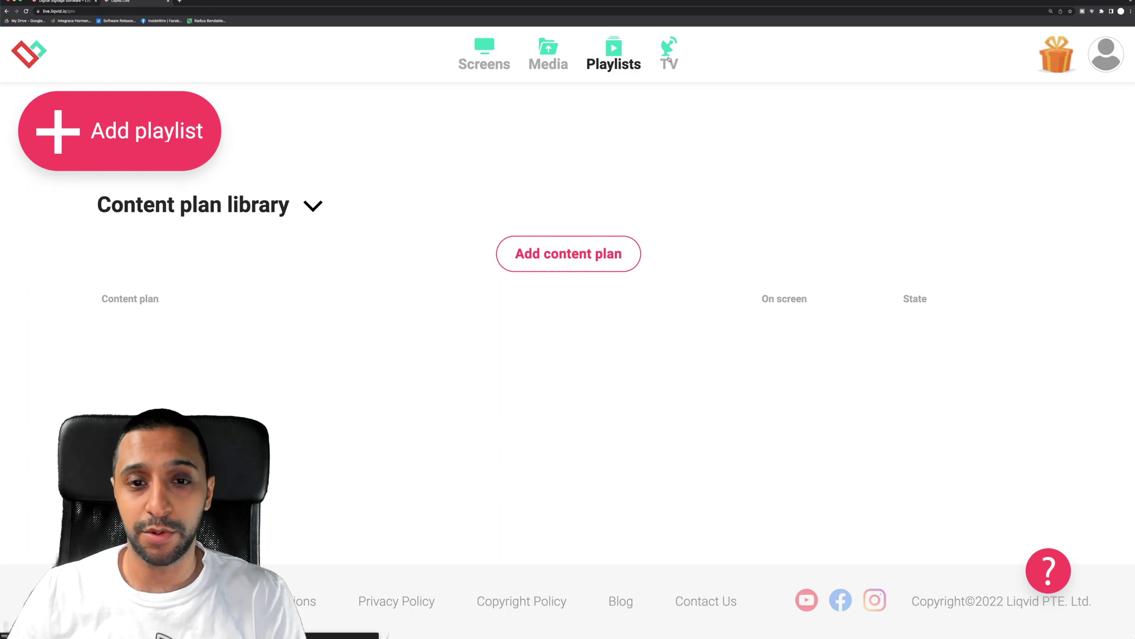
pyautogui.click(514, 68)
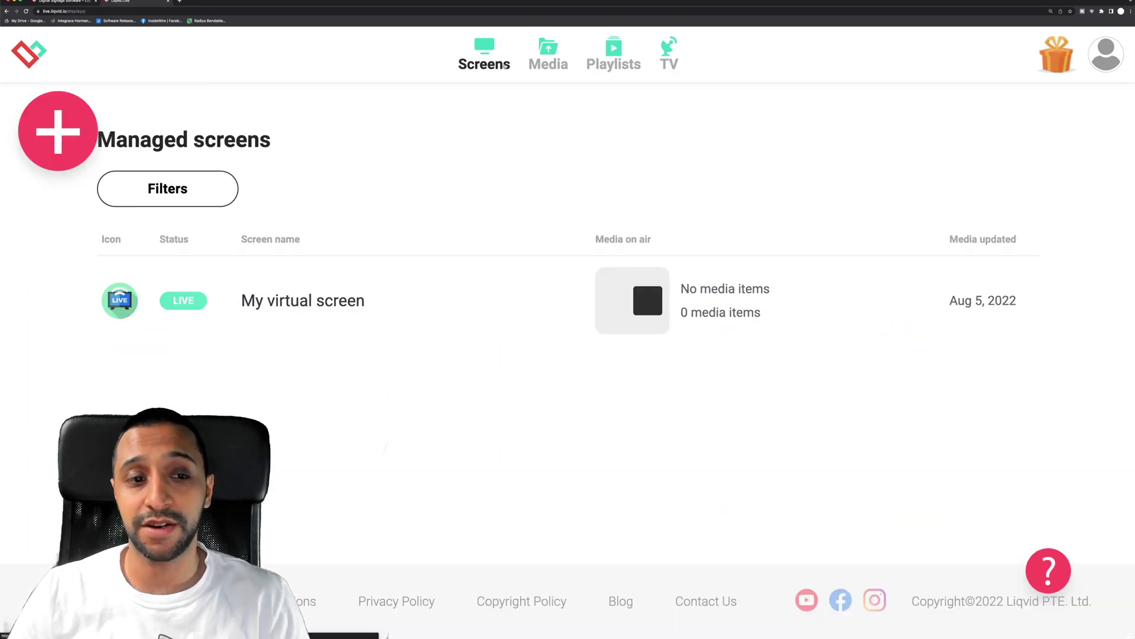
pyautogui.moveTo(299, 278)
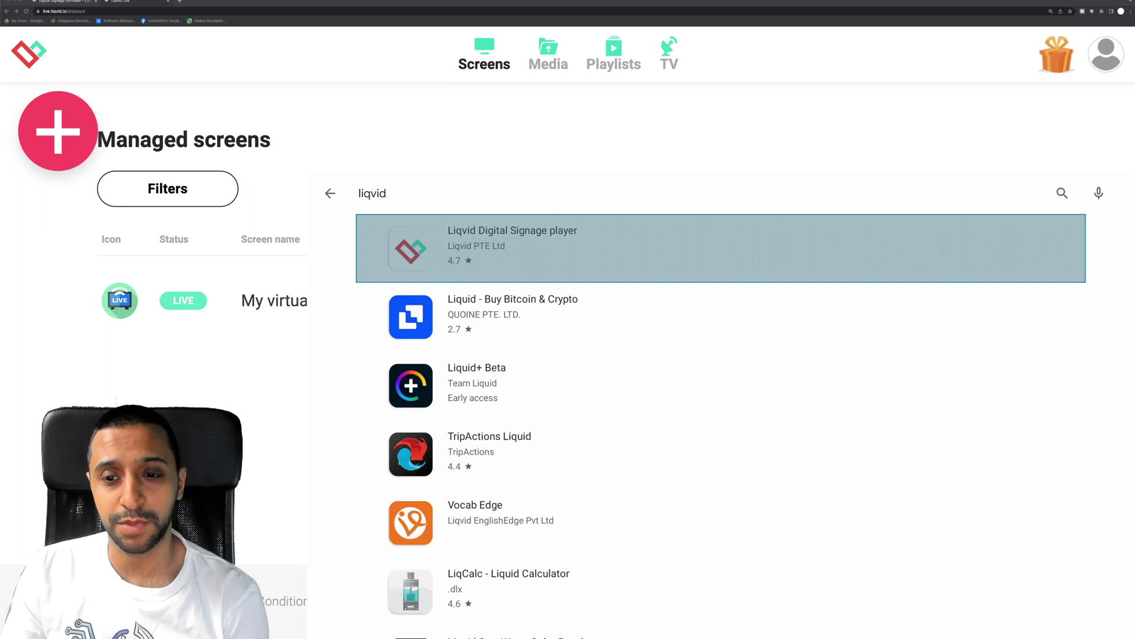
# Step: Install the Liqvid Digital Signage player, then browse its template rows to Hotel Services
pyautogui.press('Return')
pyautogui.press('Return')
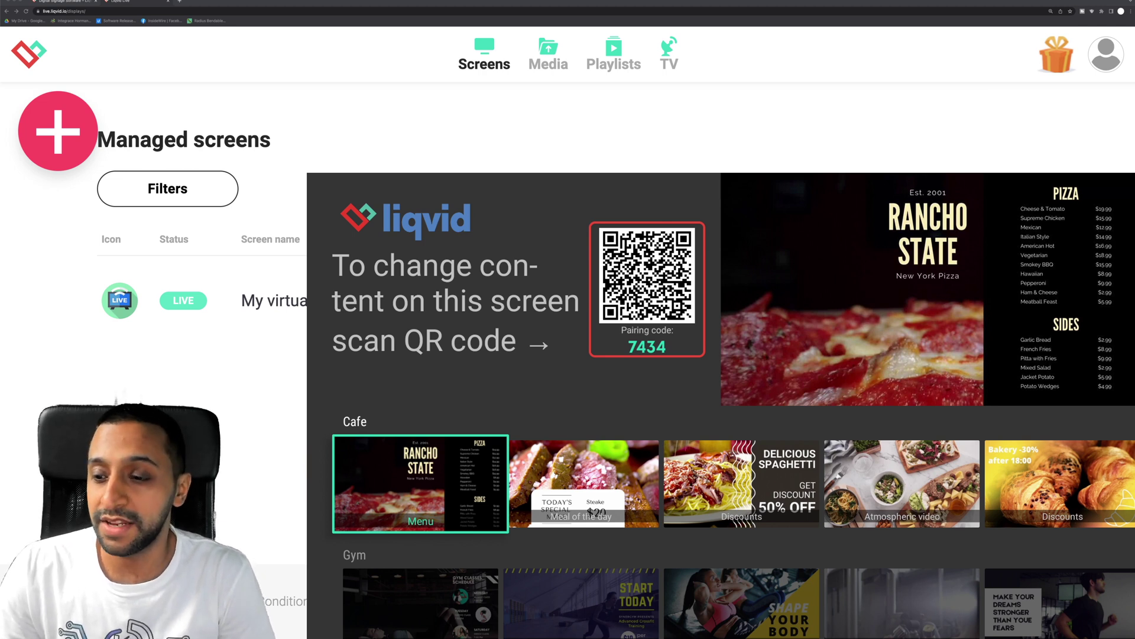
pyautogui.press('Down')
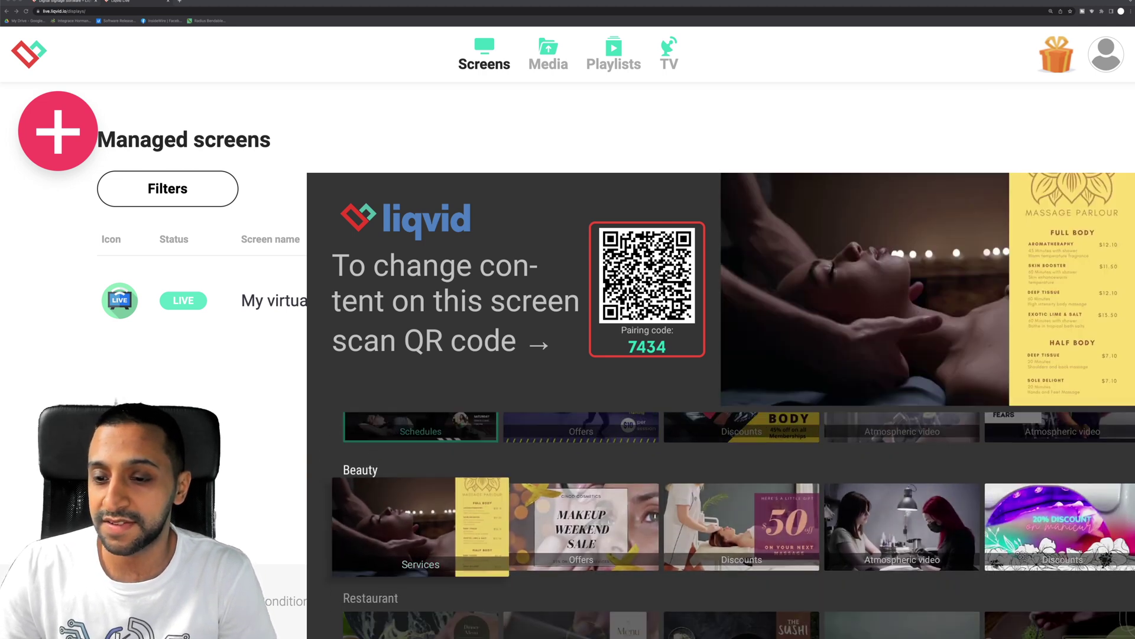
pyautogui.press('Up')
pyautogui.press('Up')
pyautogui.press('Down')
pyautogui.press('Down')
pyautogui.press('Down')
pyautogui.press('Down')
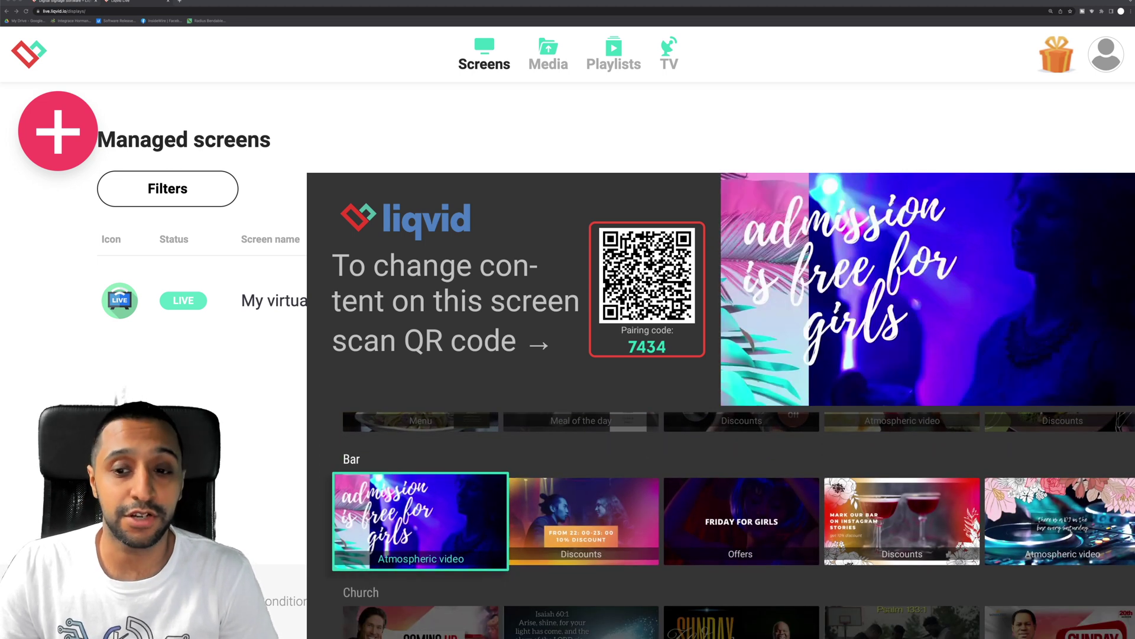
pyautogui.press('Down')
pyautogui.press('Down')
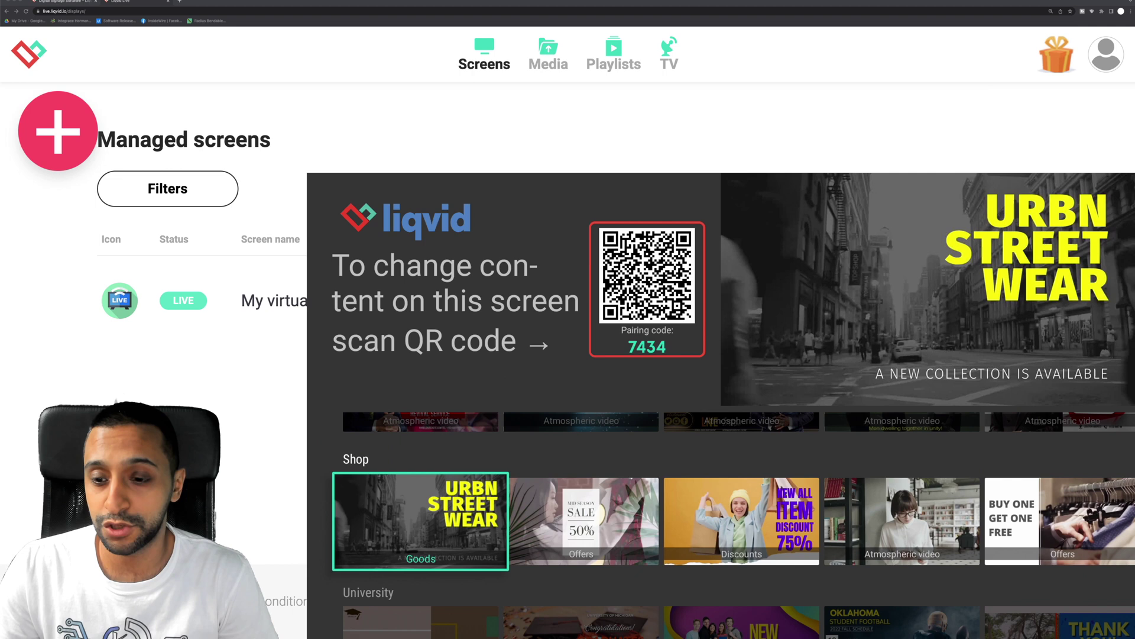
pyautogui.press('Down')
pyautogui.press('Down')
pyautogui.press('Down')
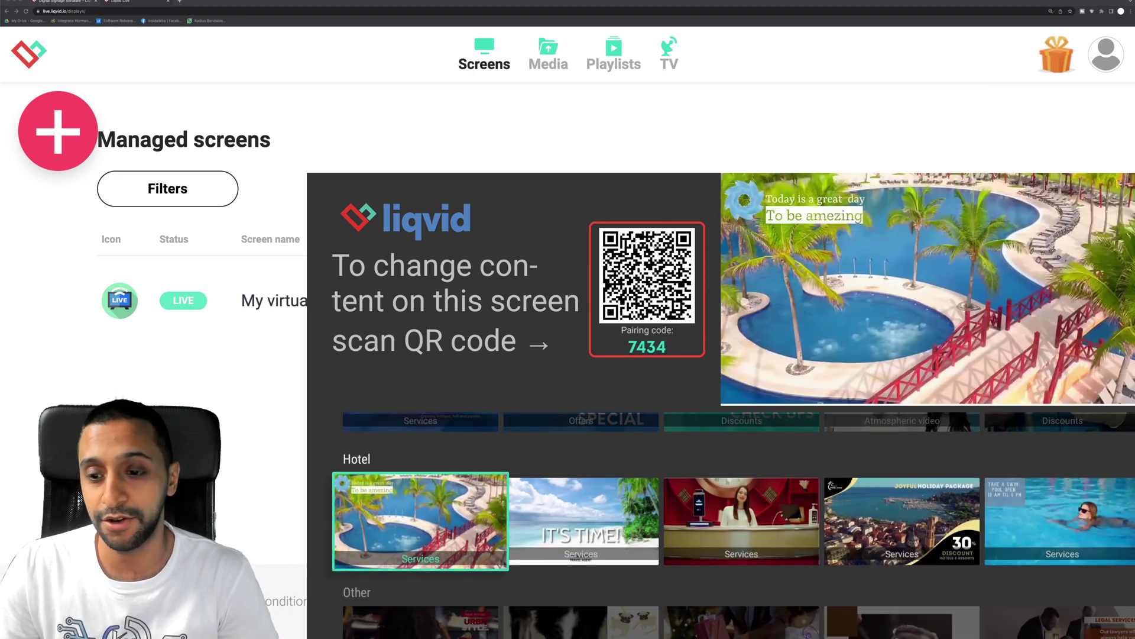
pyautogui.press('Down')
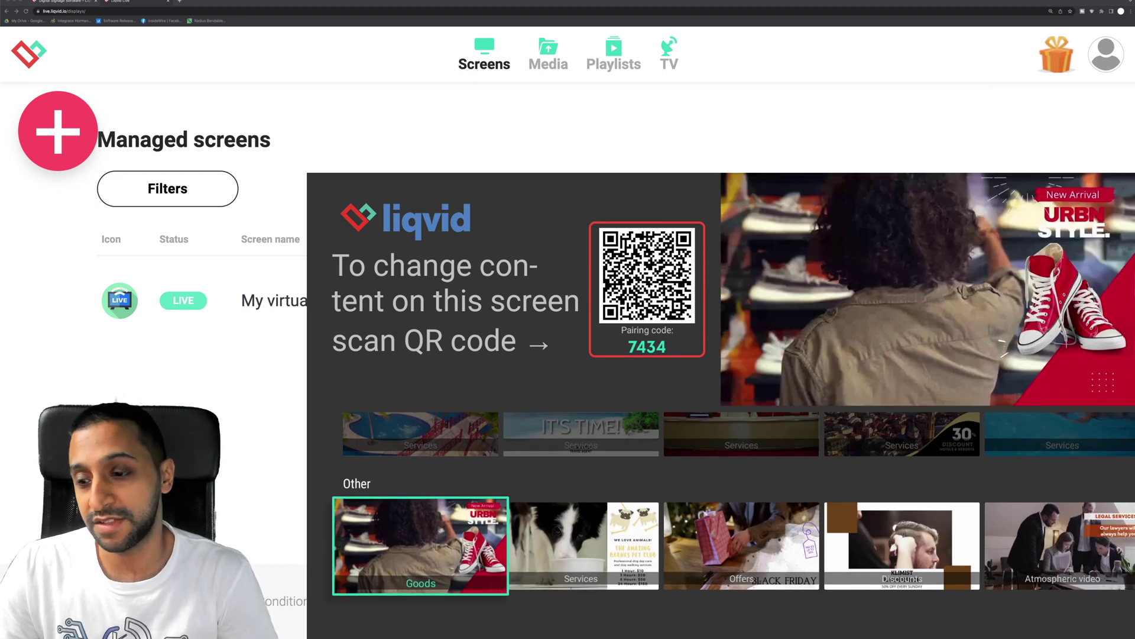
pyautogui.press('Up')
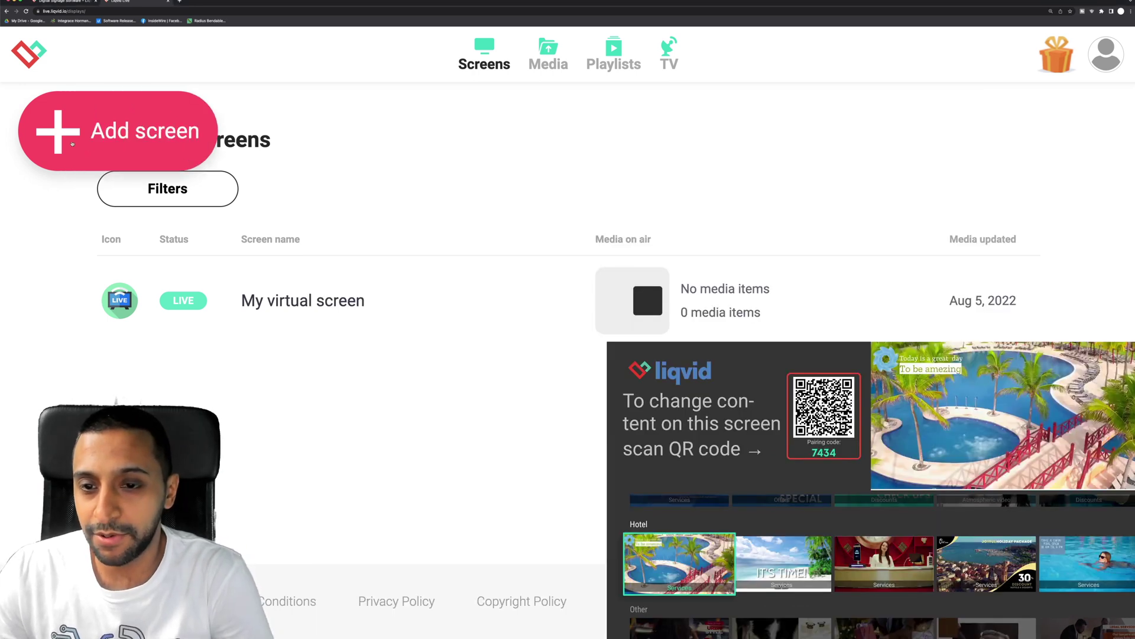
# Step: Add a new screen and enter the pairing code shown on the TV
pyautogui.click(72, 144)
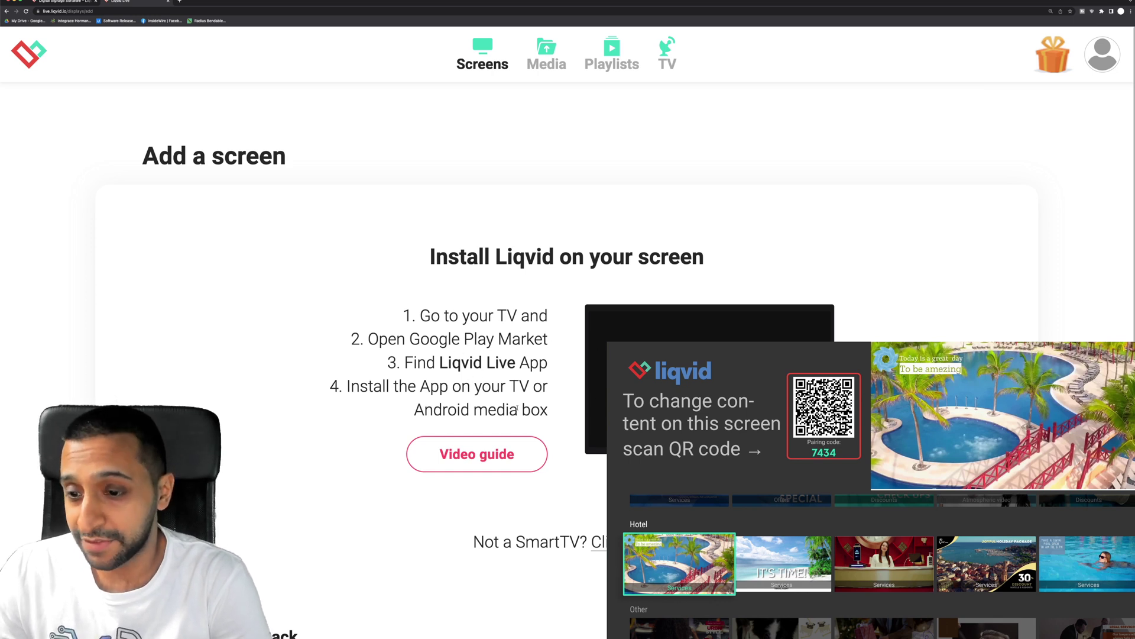
pyautogui.scroll(-3, 414, 320)
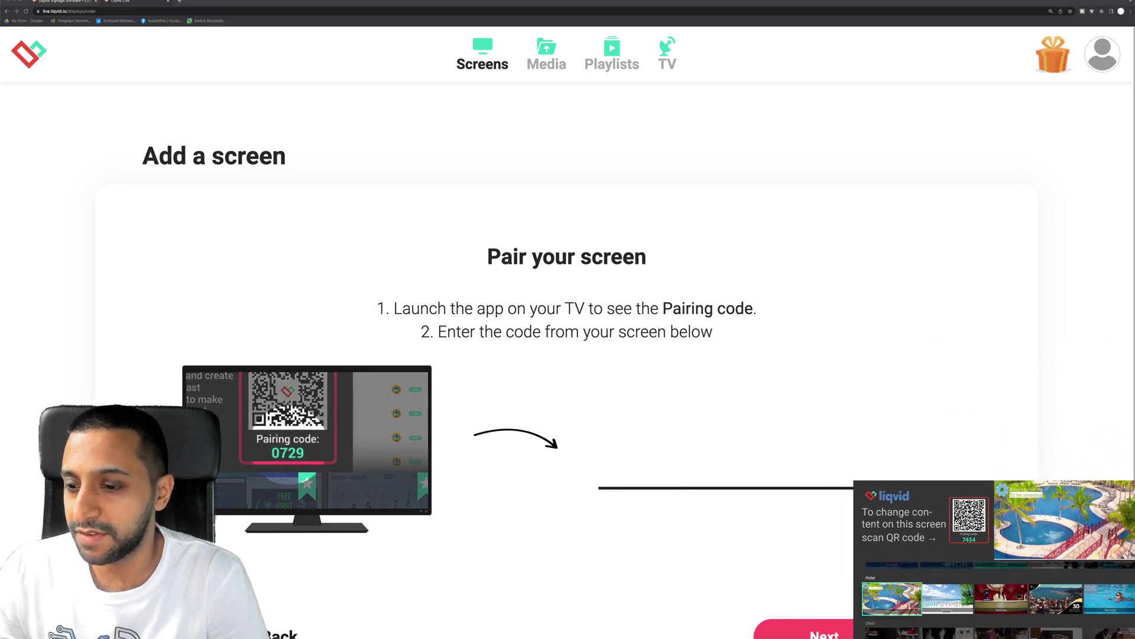
pyautogui.click(660, 466)
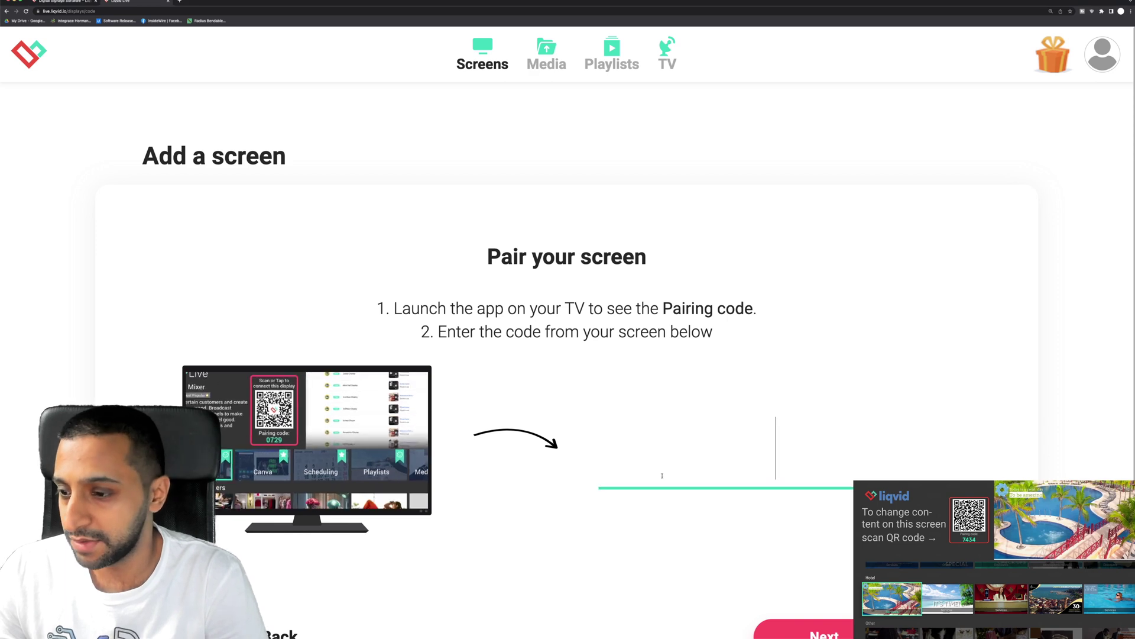
pyautogui.write('7434')
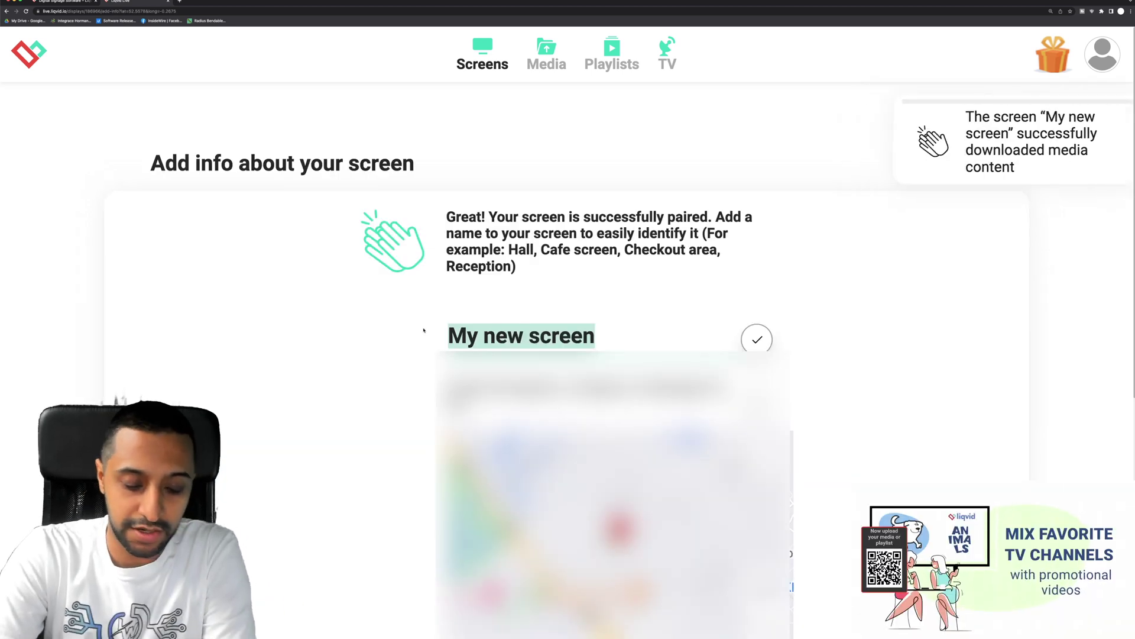
# Step: Rename the paired screen to 'Demo Screen', confirm it and scroll down to finish
pyautogui.write('T')
pyautogui.press('BackSpace')
pyautogui.write('De')
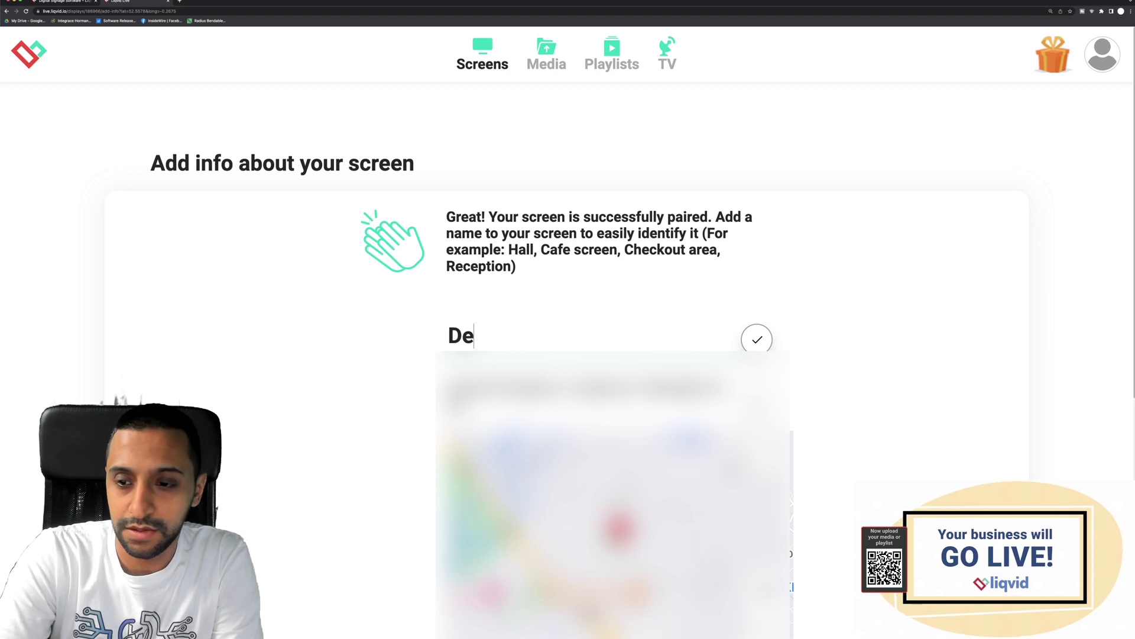
pyautogui.write('mo Screen')
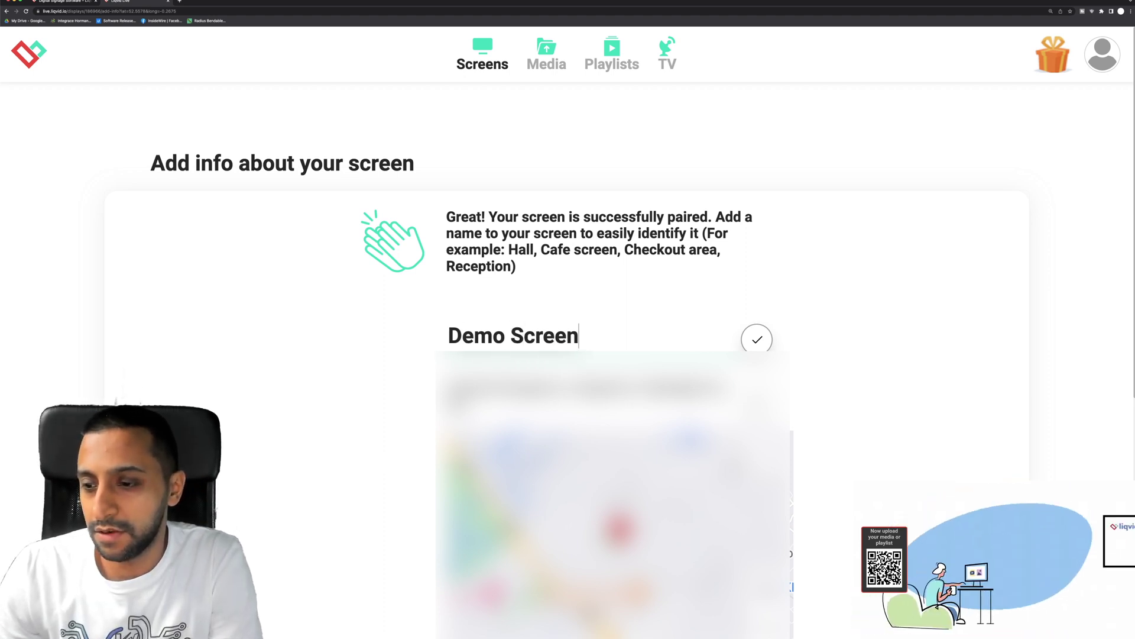
pyautogui.press('Return')
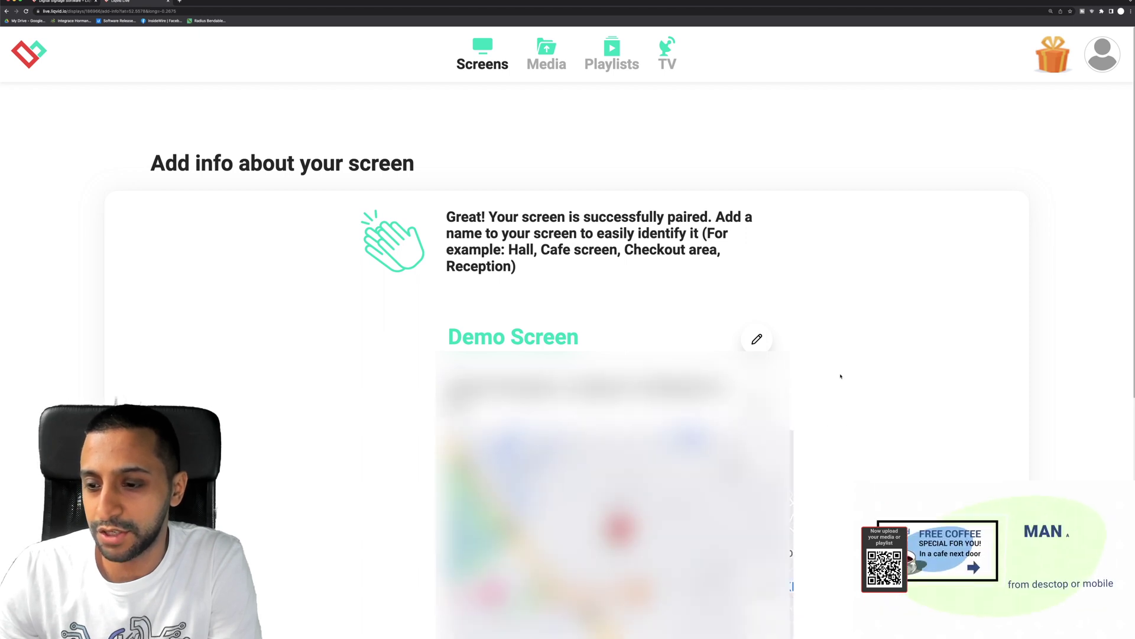
pyautogui.scroll(-5, 867, 395)
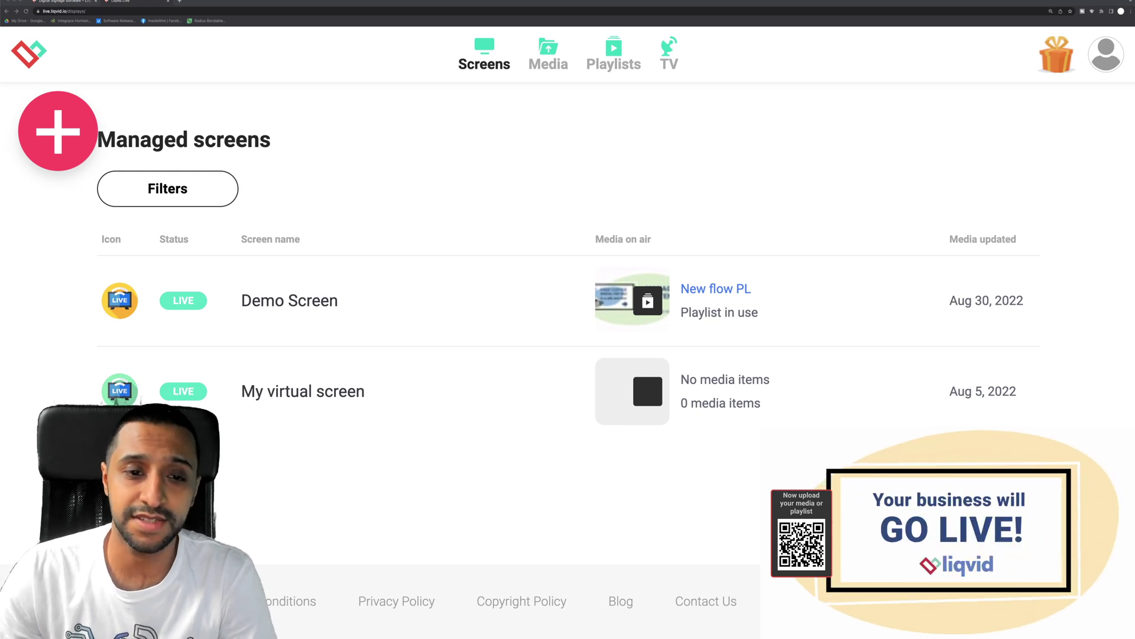
# Step: In Demo Screen's media, choose Upload from your device and pick Intro 4k.mov
pyautogui.click(423, 306)
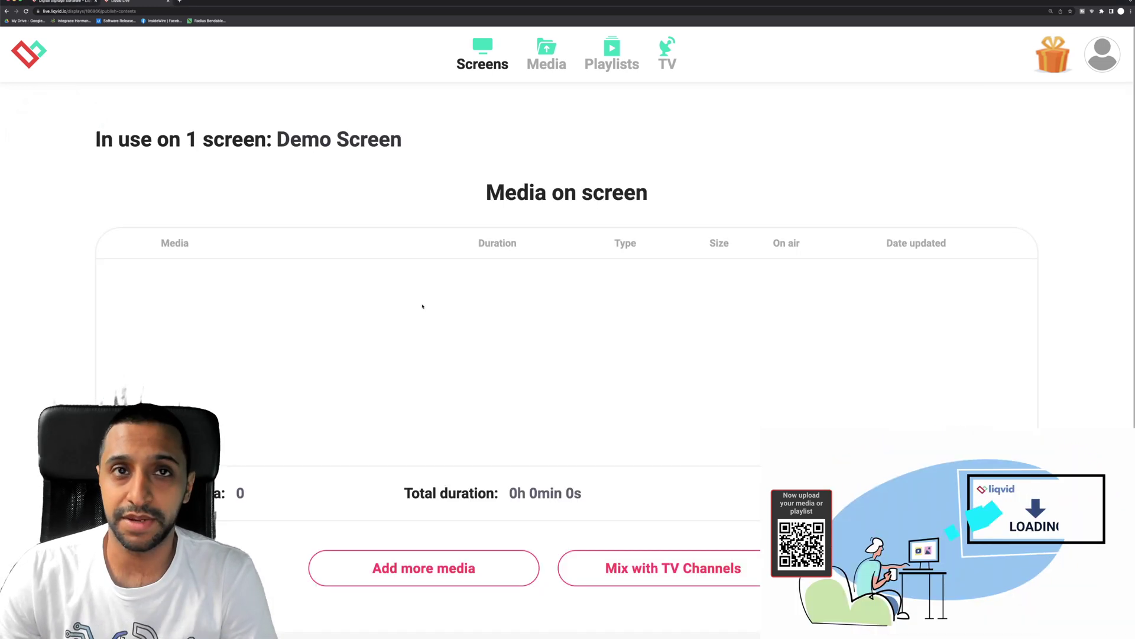
pyautogui.click(424, 568)
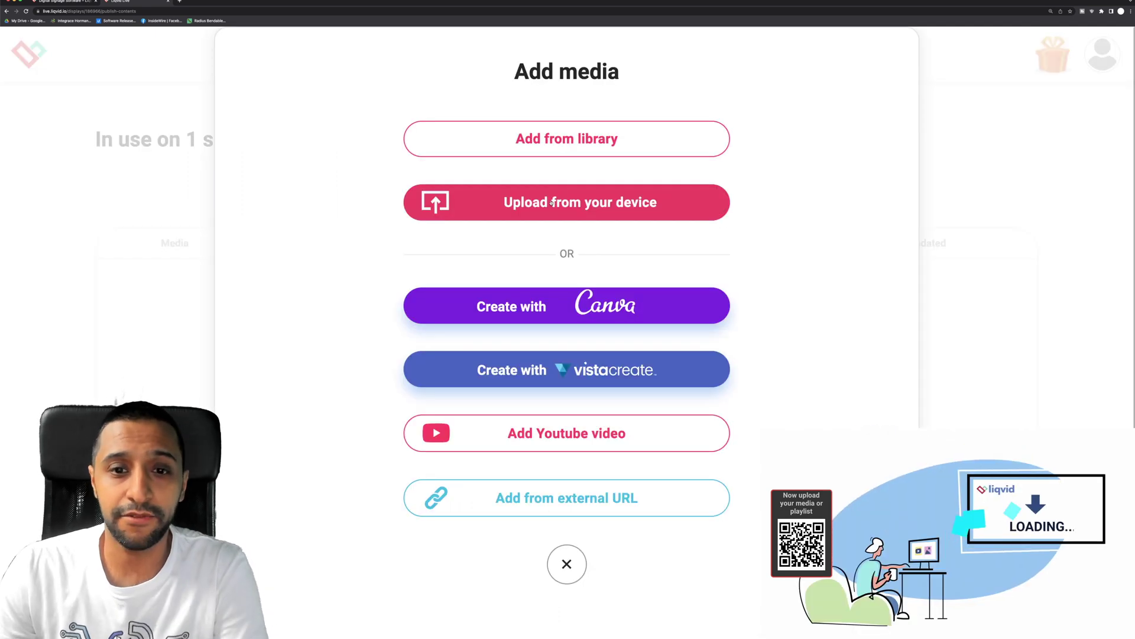
pyautogui.click(551, 203)
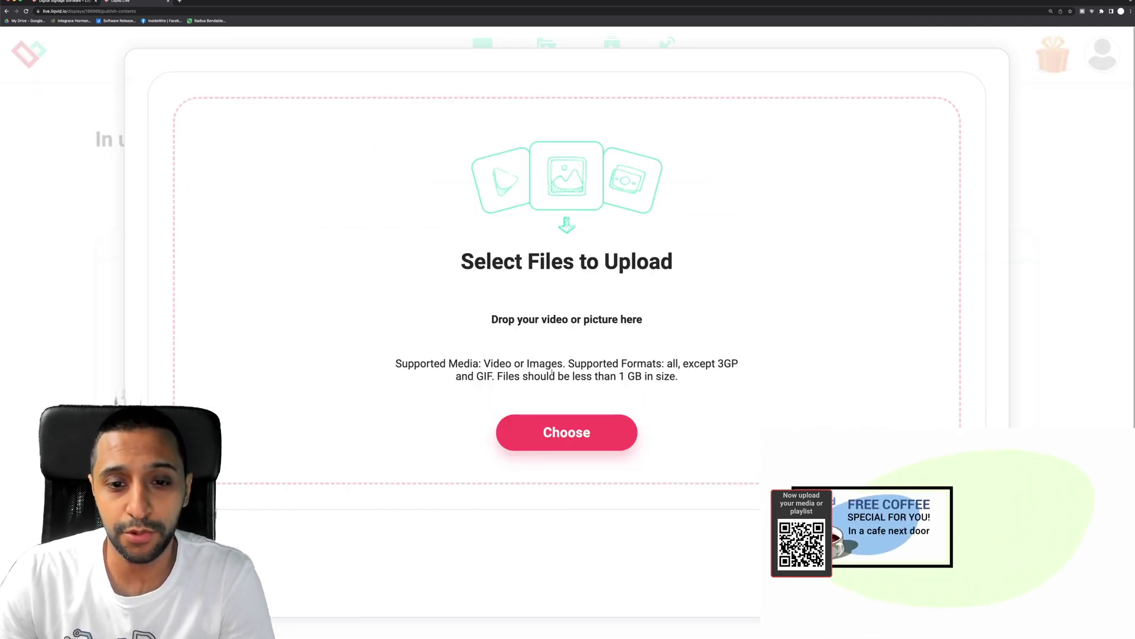
pyautogui.click(545, 435)
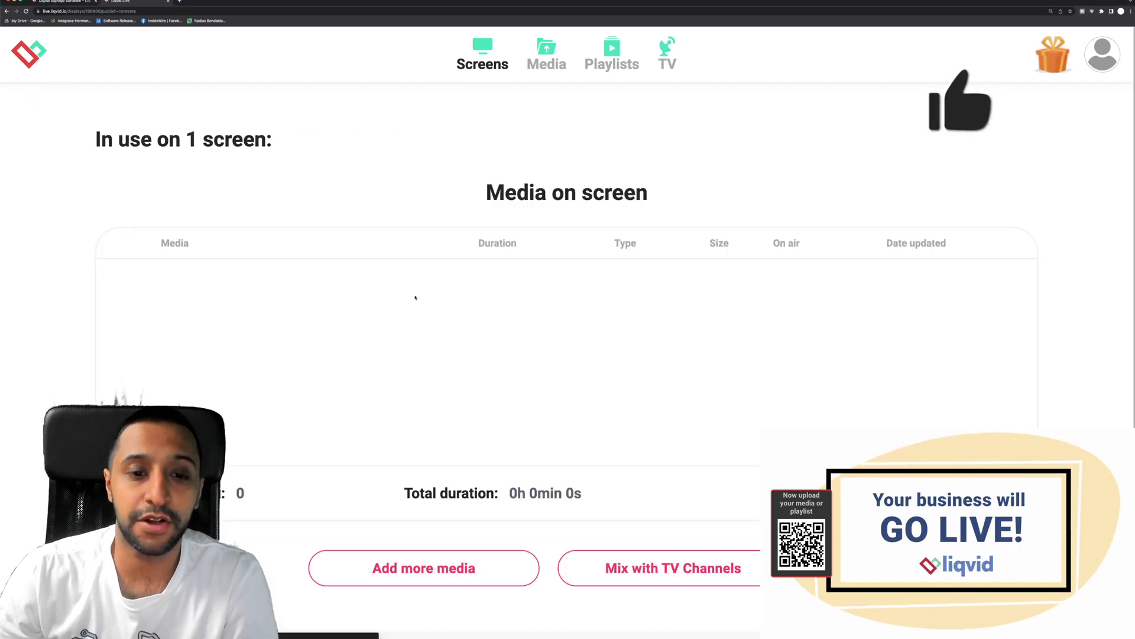
# Step: Add output_HD1080.mp4 from the library to Demo Screen and publish it
pyautogui.click(473, 556)
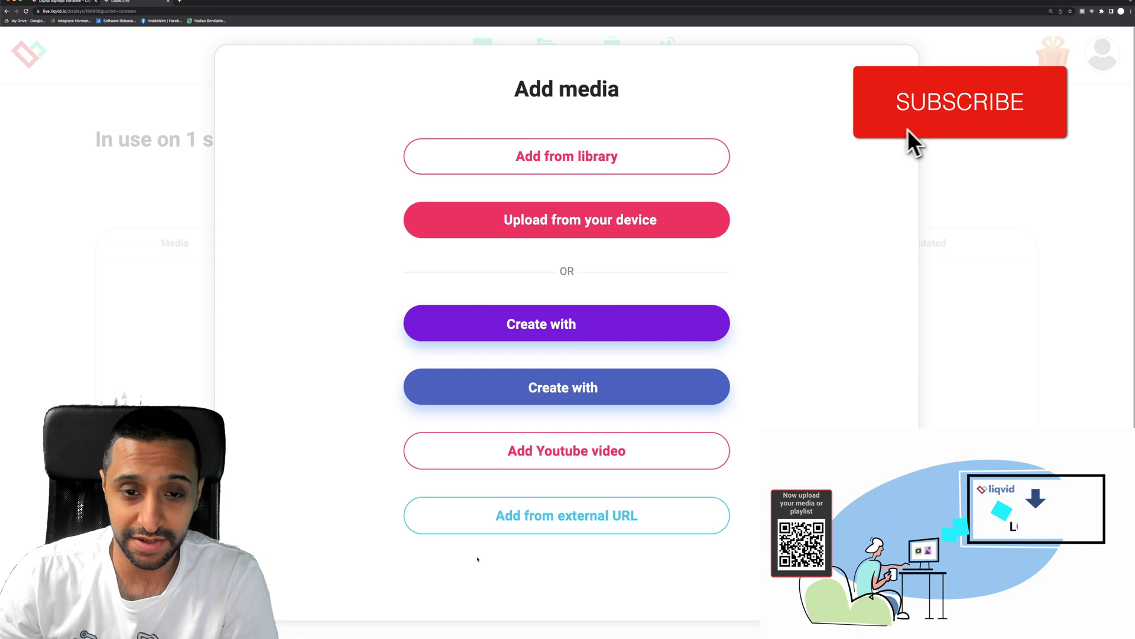
pyautogui.click(577, 151)
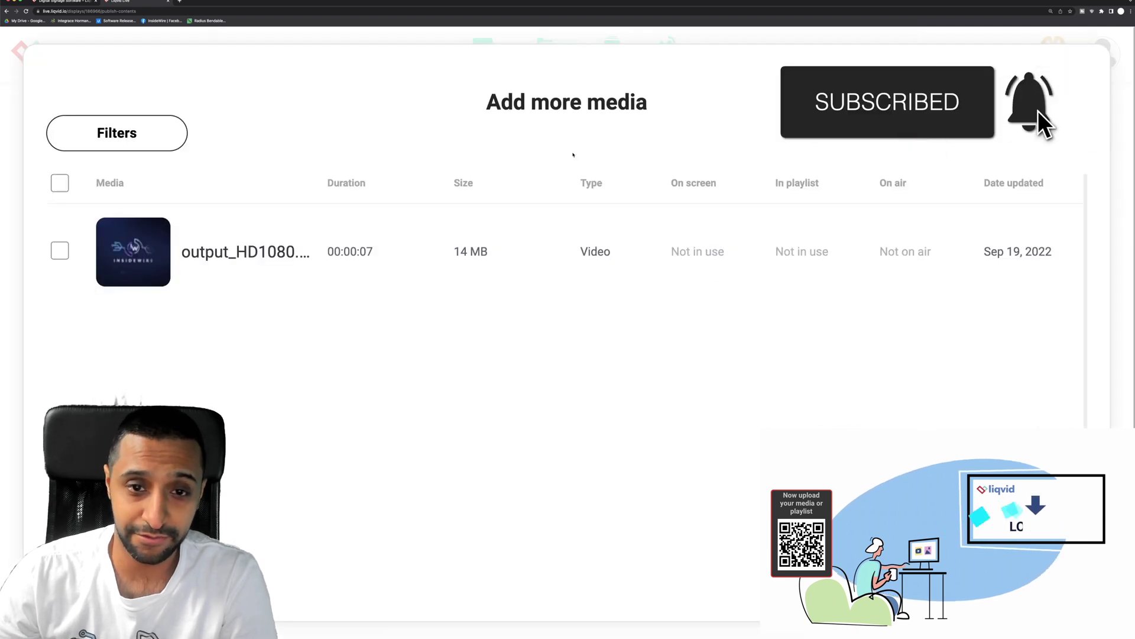
pyautogui.click(283, 252)
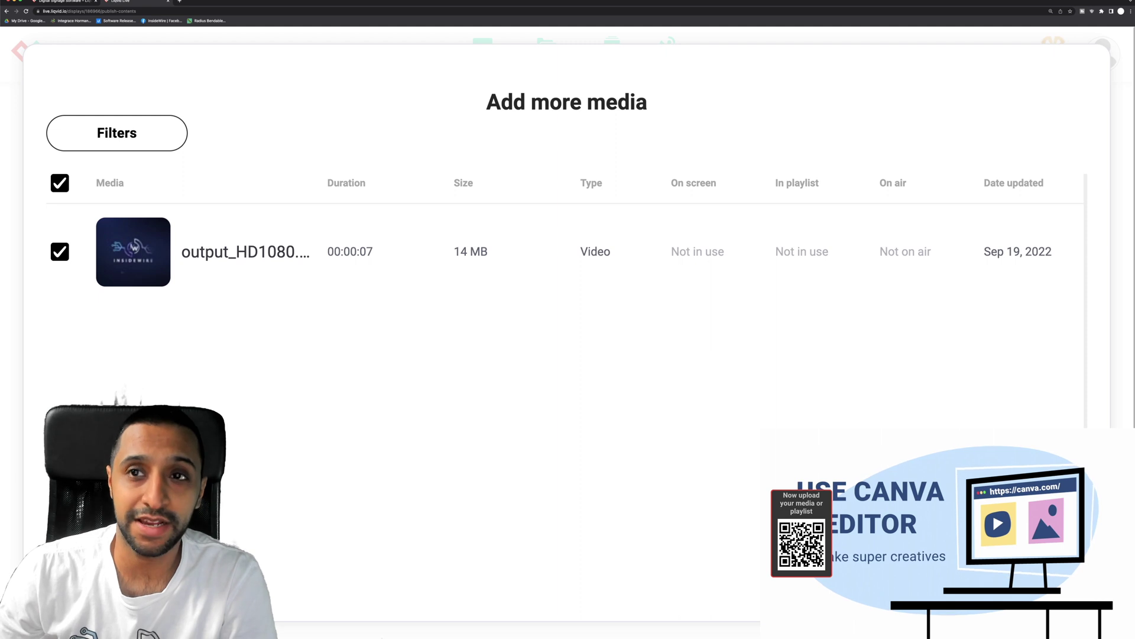
pyautogui.press('Return')
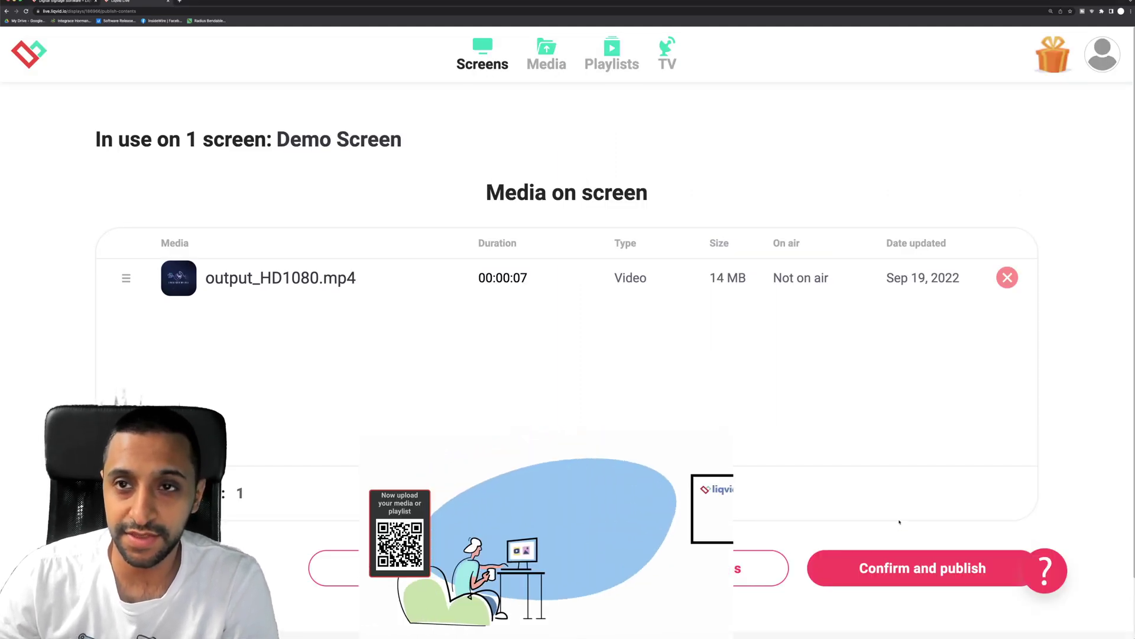
pyautogui.click(905, 563)
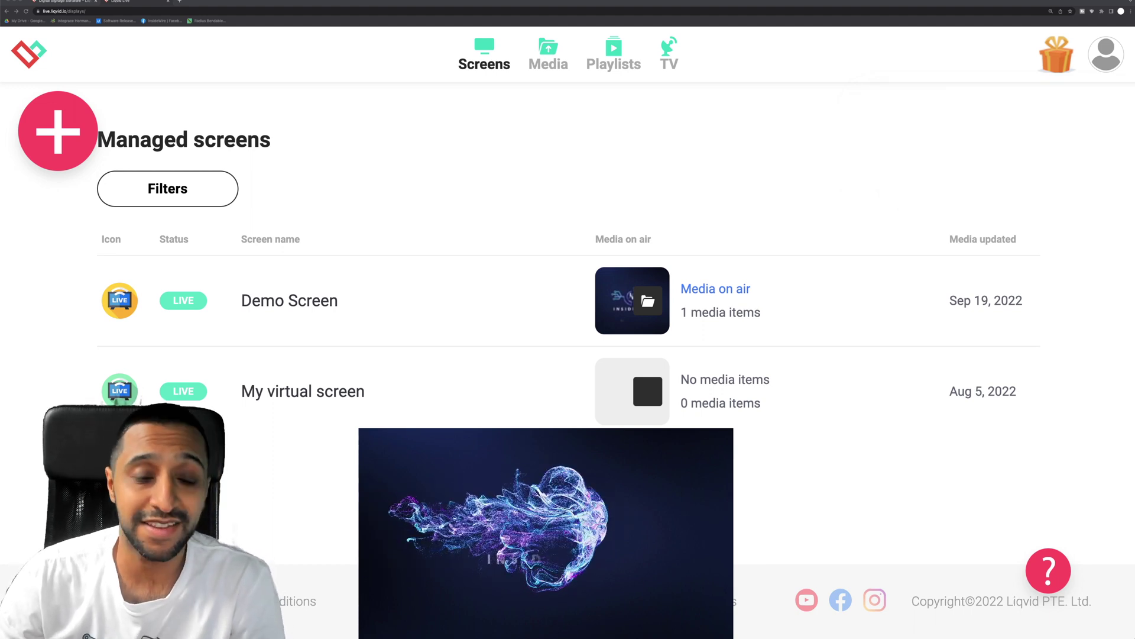
# Step: Add the pasted 16-minute YouTube video link to Demo Screen's media and publish
pyautogui.click(548, 54)
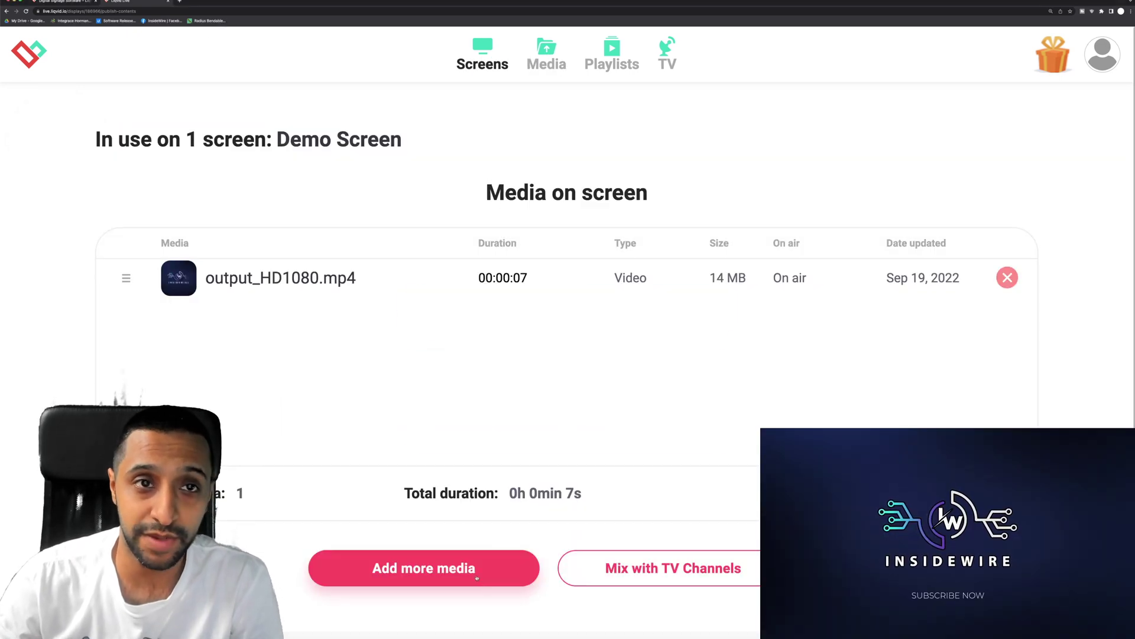
pyautogui.click(486, 581)
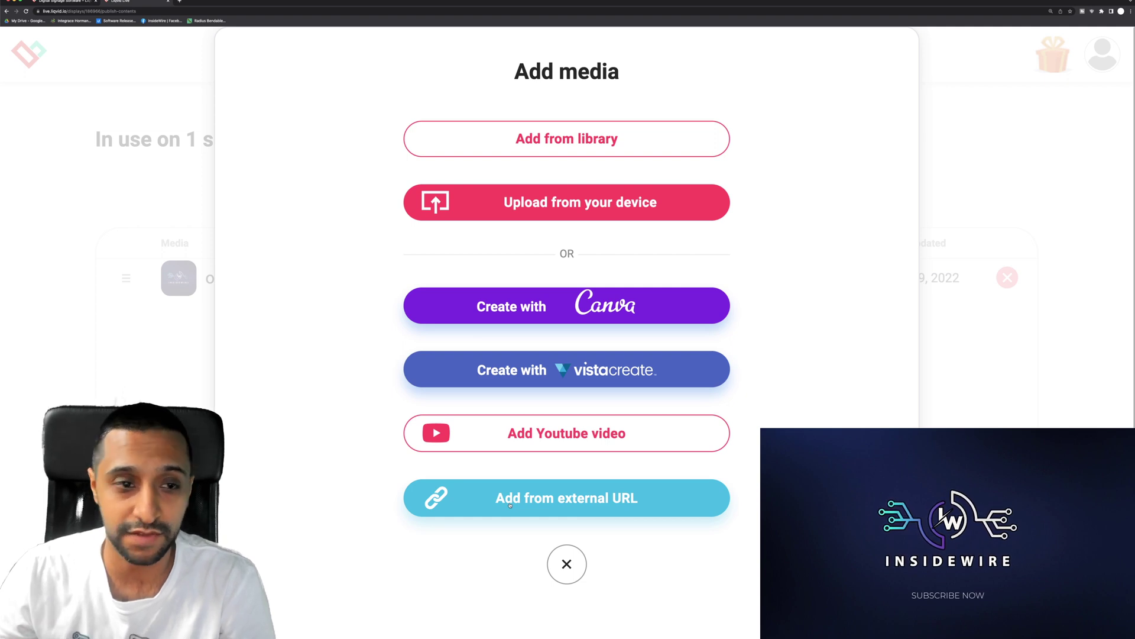
pyautogui.click(515, 445)
pyautogui.write('https://www.youtube.com/watch?v=Ijndr2YWHKk')
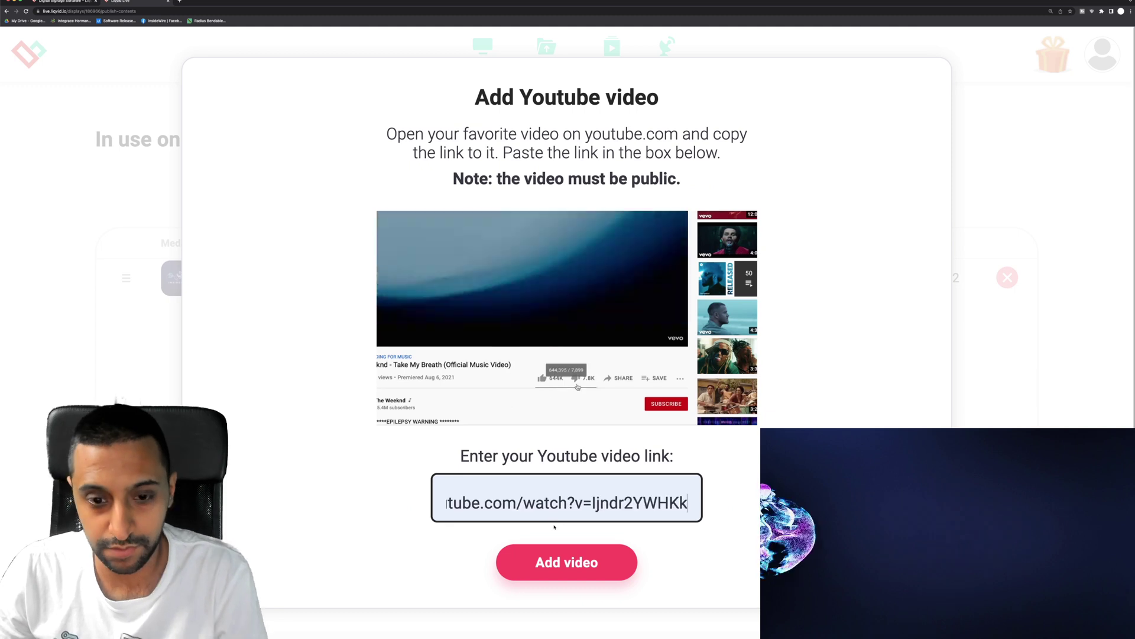
pyautogui.click(559, 559)
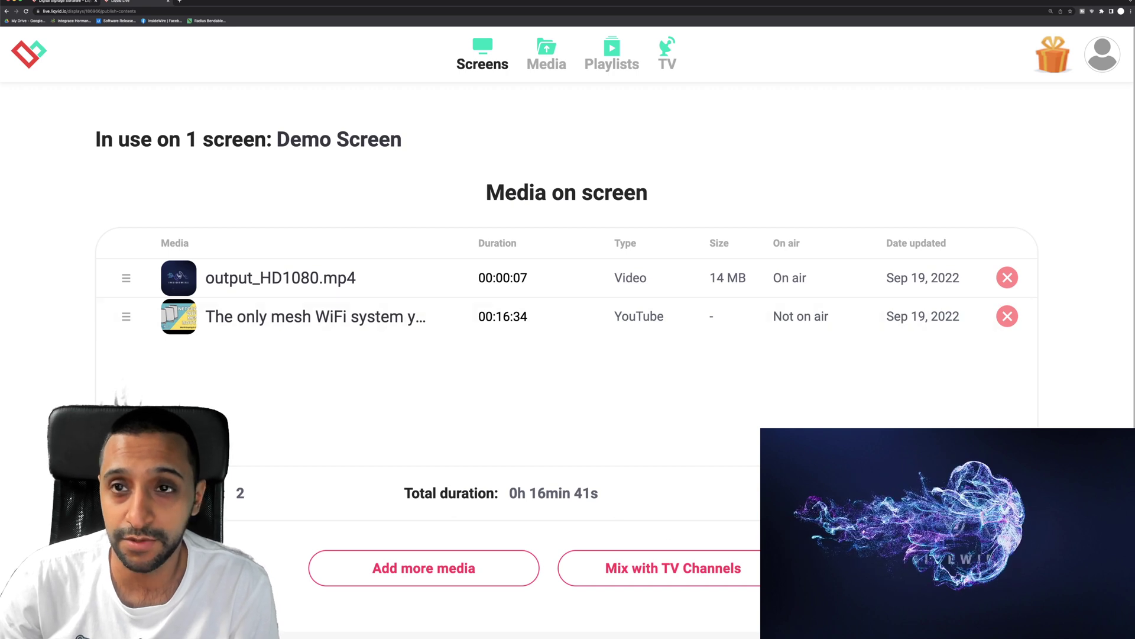
pyautogui.click(905, 567)
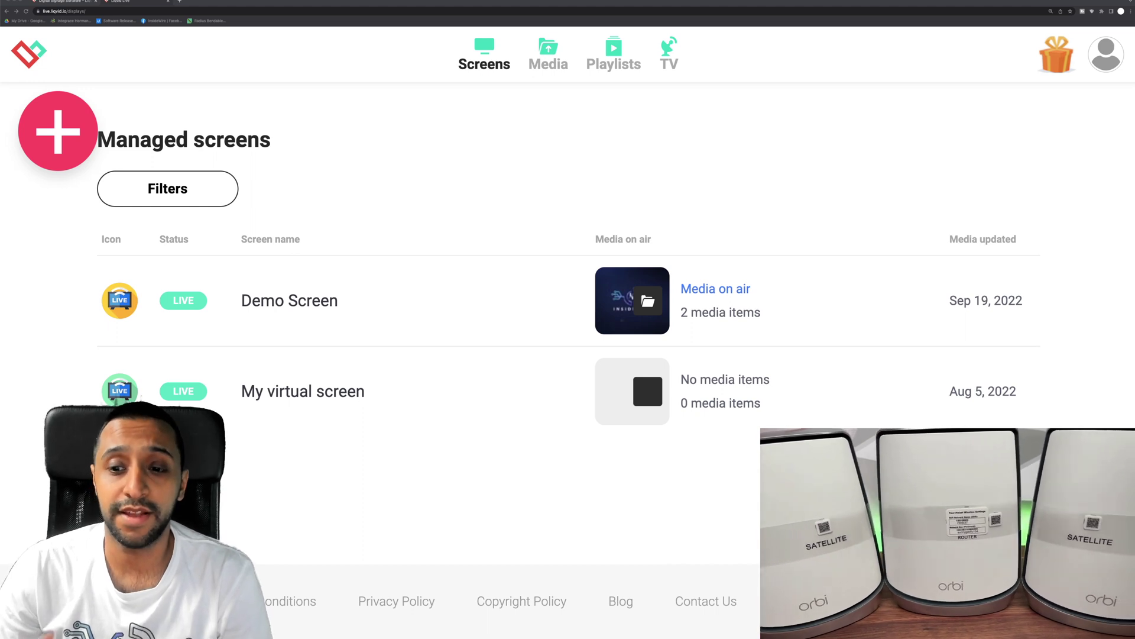
# Step: Open the example media library and expand the Cafe and Restaurant examples
pyautogui.click(648, 301)
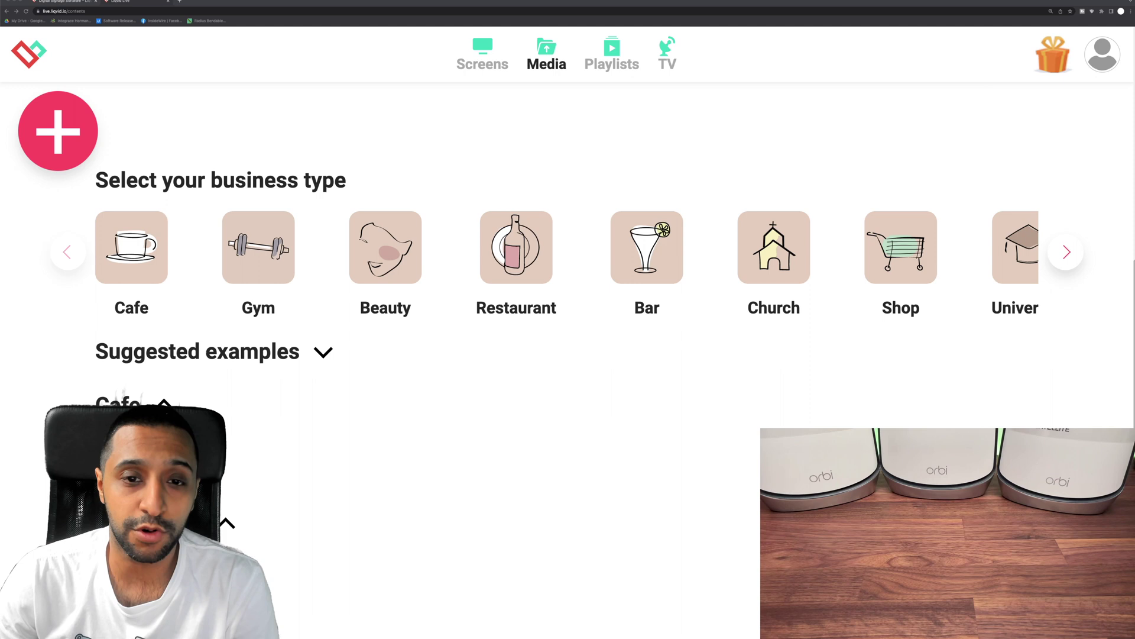
pyautogui.scroll(-3, 556, 366)
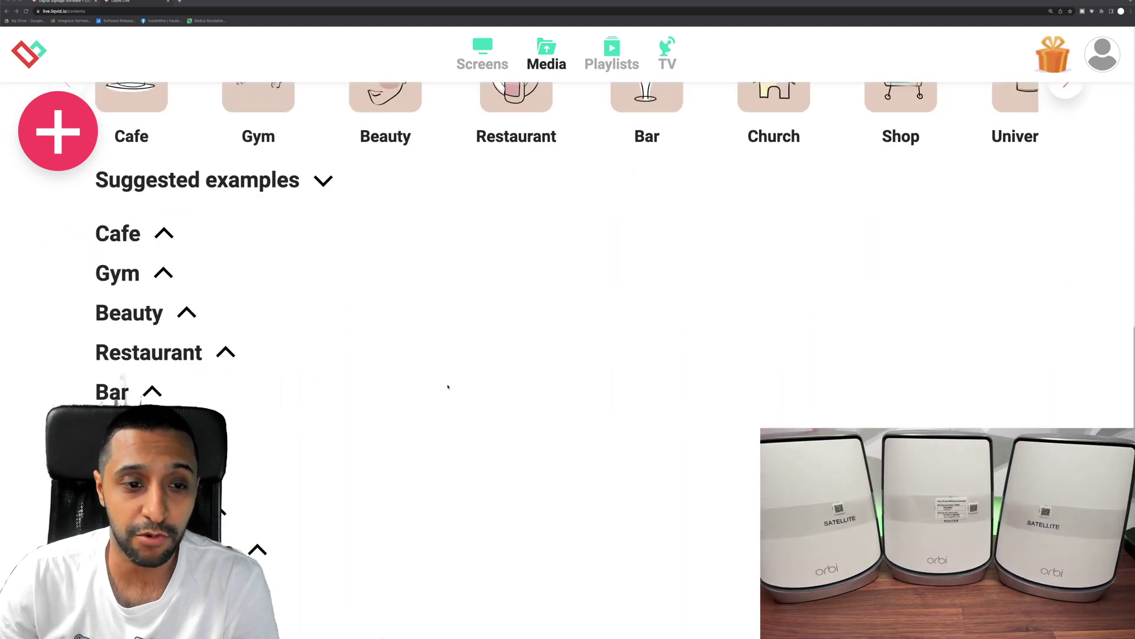
pyautogui.scroll(-1, 421, 388)
pyautogui.scroll(-2, 421, 401)
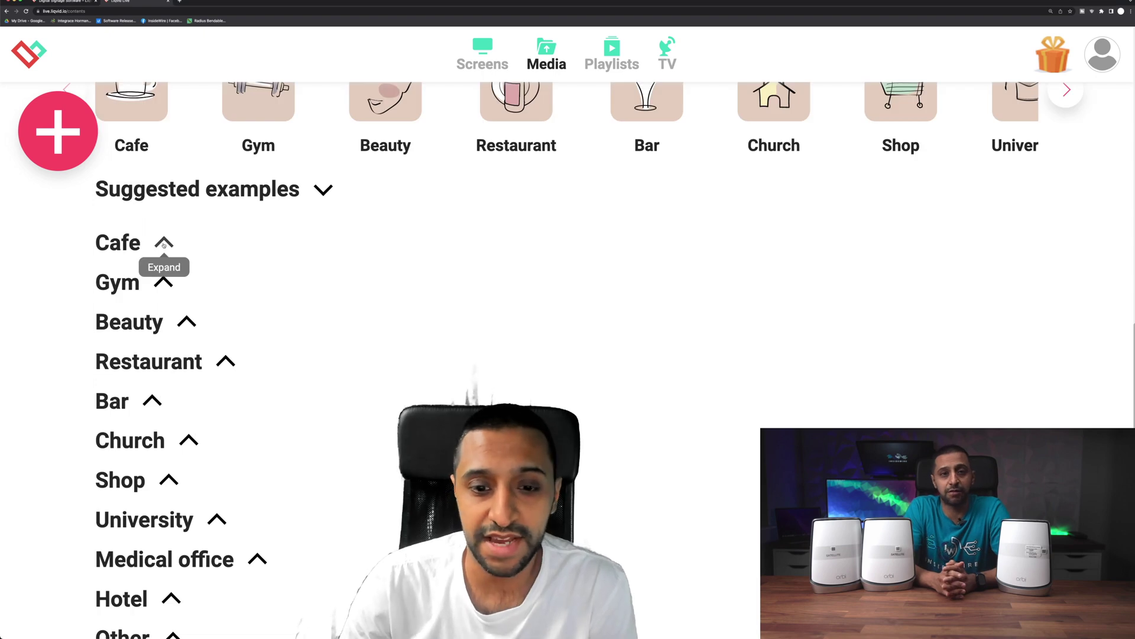
pyautogui.click(165, 254)
pyautogui.scroll(-3, 190, 332)
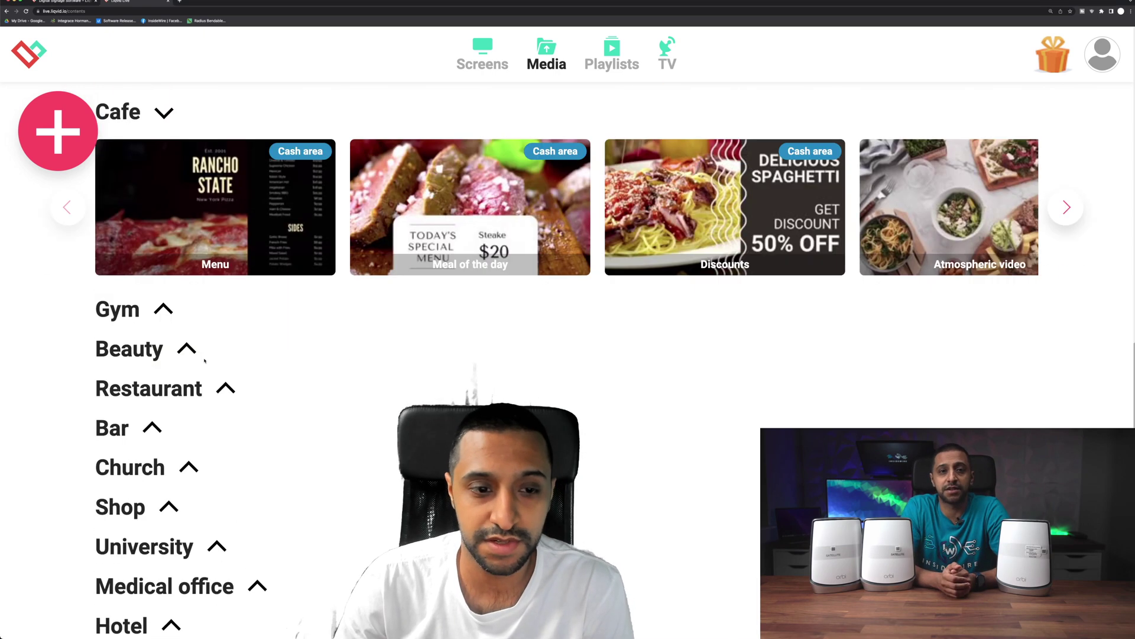
pyautogui.click(222, 351)
pyautogui.scroll(-5, 237, 355)
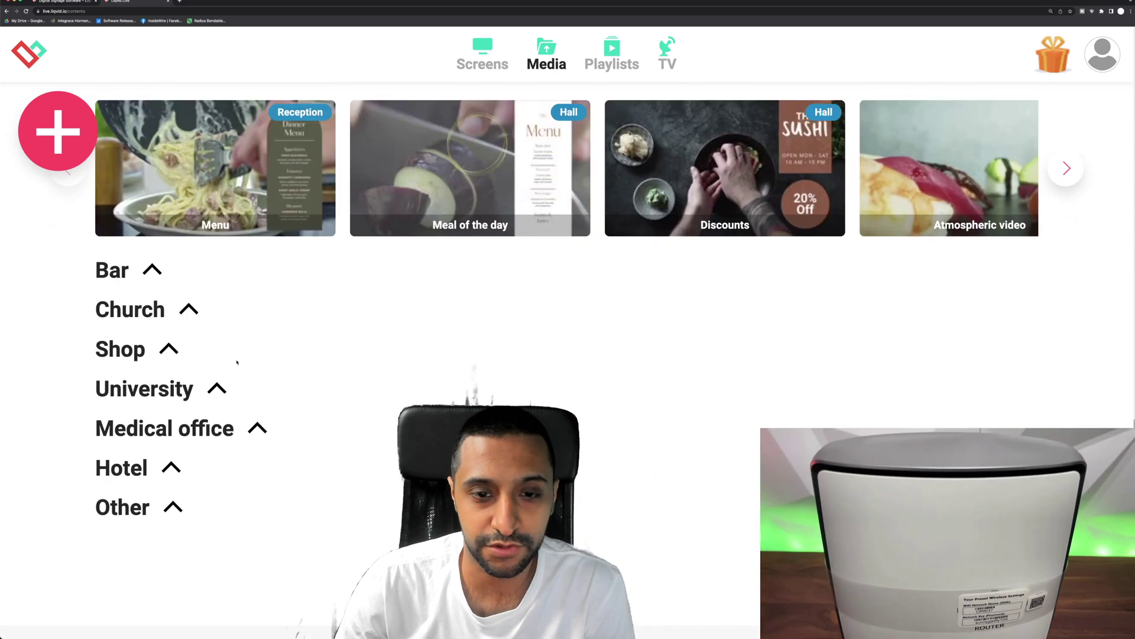
# Step: Add the Meal of the day template to the library and preview it
pyautogui.moveTo(488, 189)
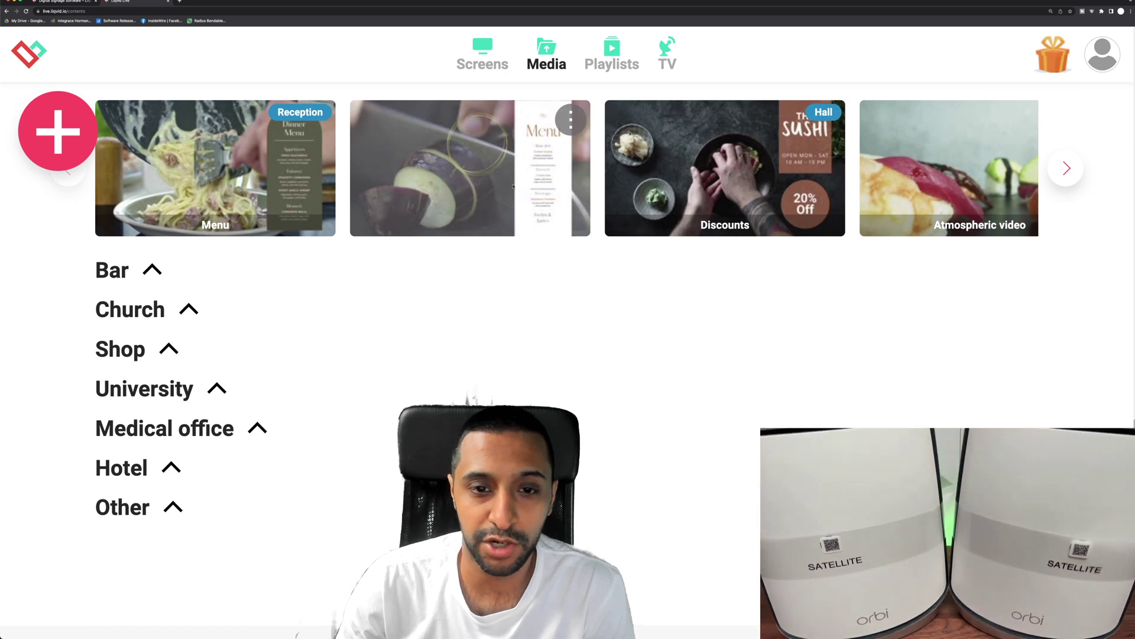
pyautogui.click(569, 123)
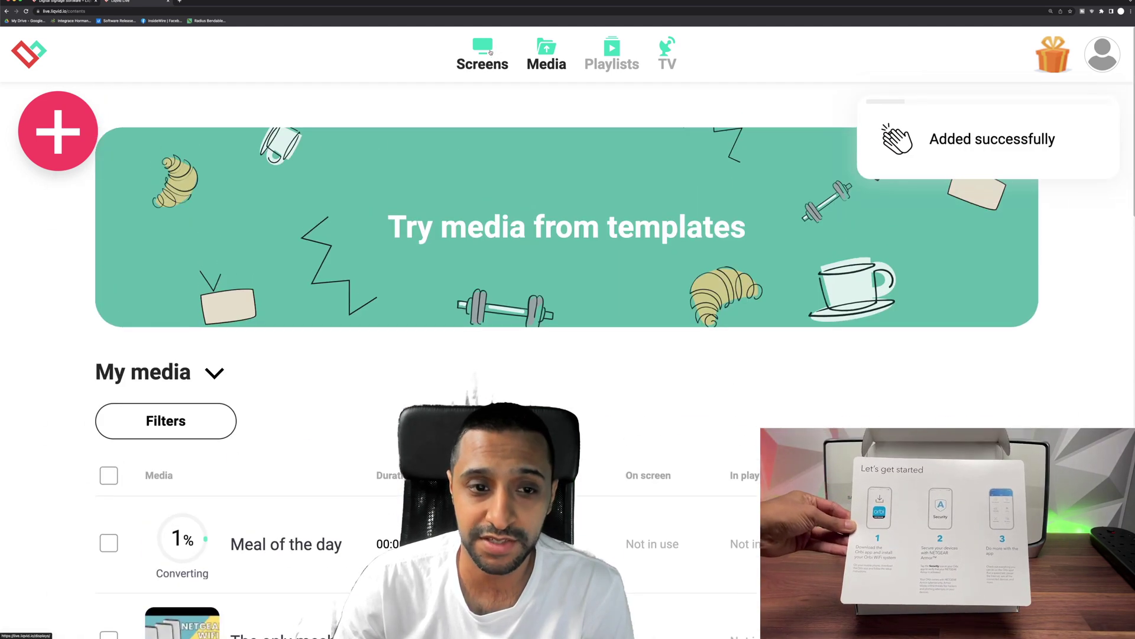
pyautogui.moveTo(174, 534)
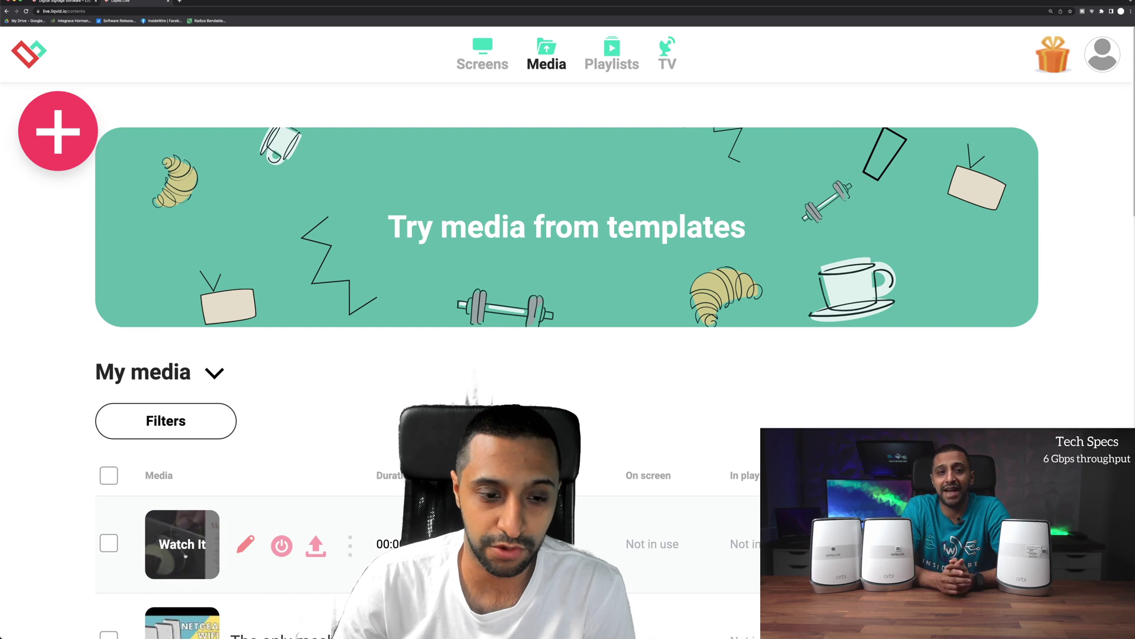
pyautogui.click(180, 561)
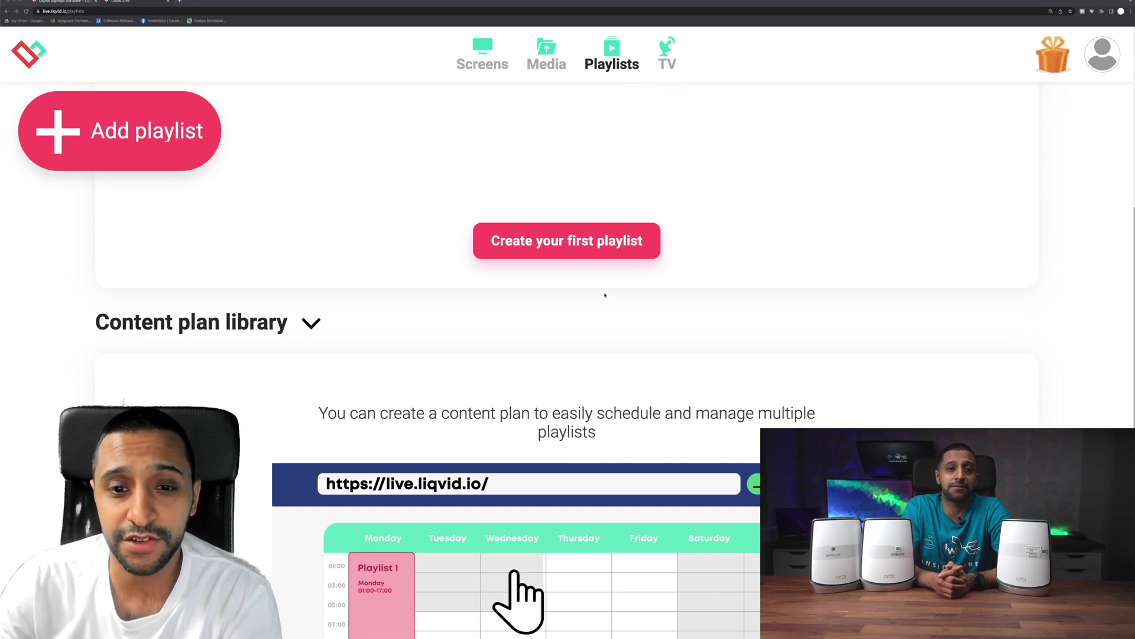
# Step: Create My new playlist from all three library media, totalling 16min 51s
pyautogui.click(577, 248)
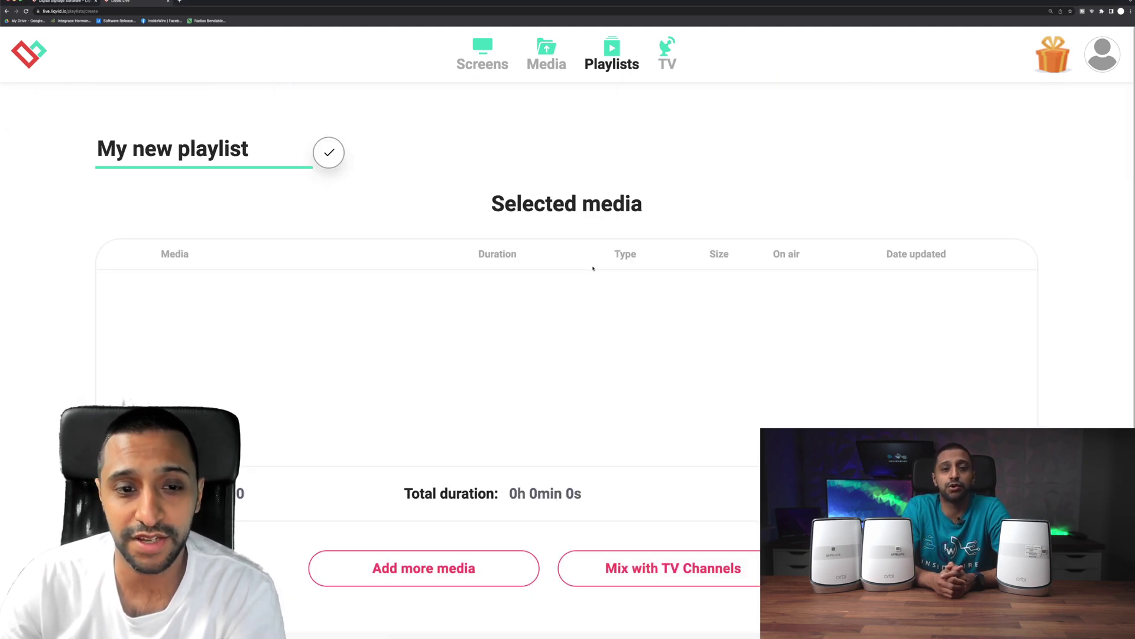
pyautogui.click(461, 565)
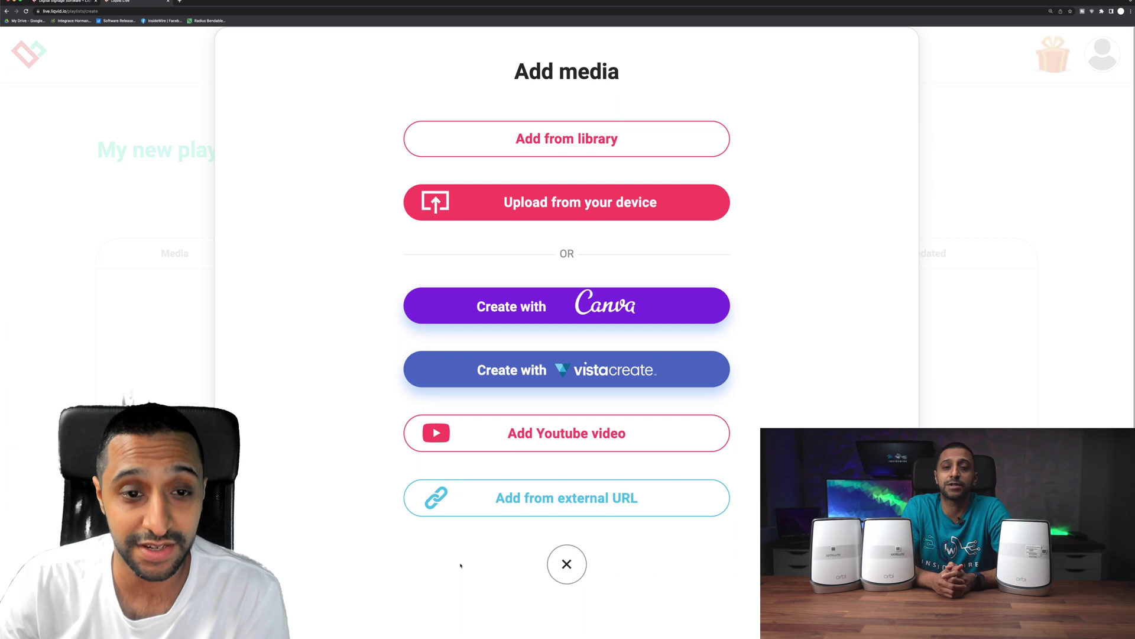
pyautogui.click(540, 147)
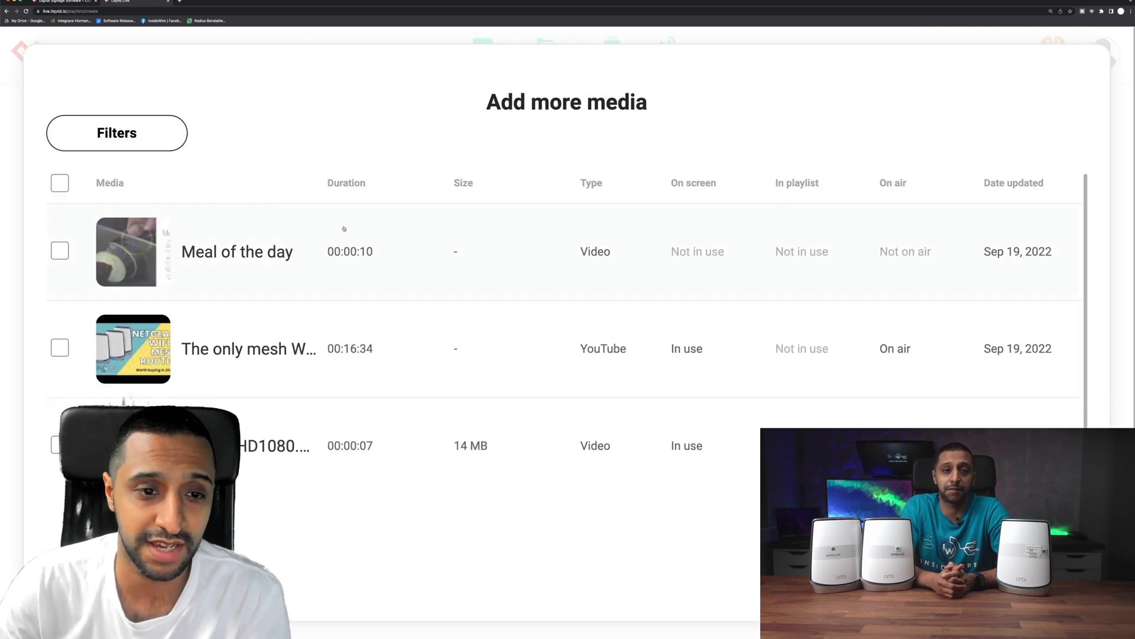
pyautogui.click(61, 186)
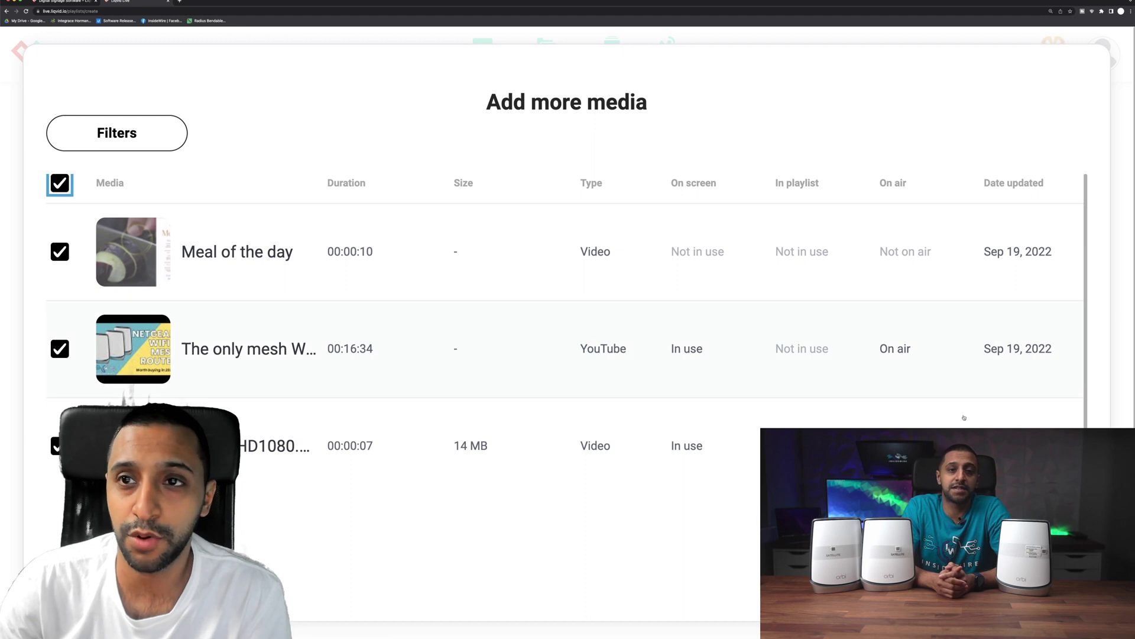
pyautogui.press('Escape')
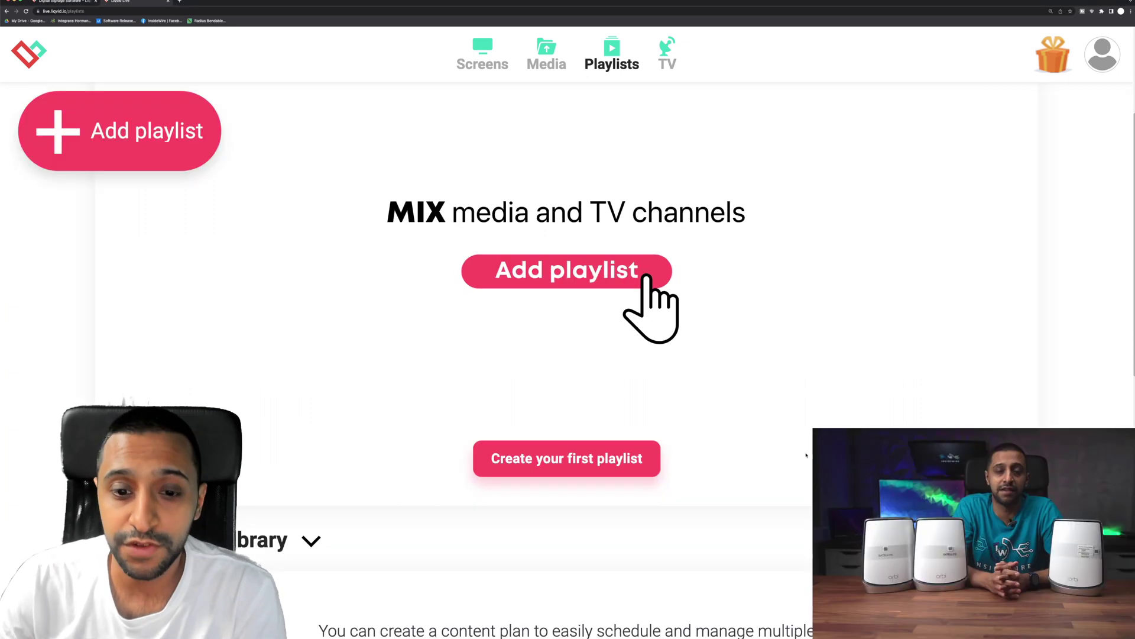
# Step: Start a new content plan and add a playlist slot on Tuesday at 08:00
pyautogui.scroll(-8, 790, 462)
pyautogui.scroll(-3, 790, 462)
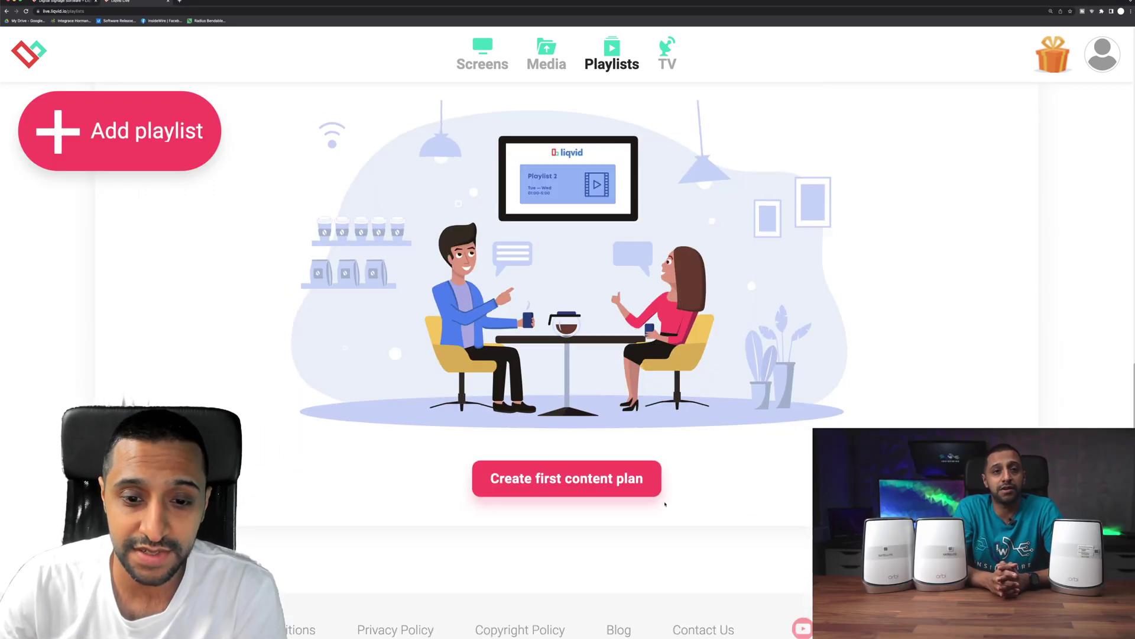
pyautogui.click(605, 482)
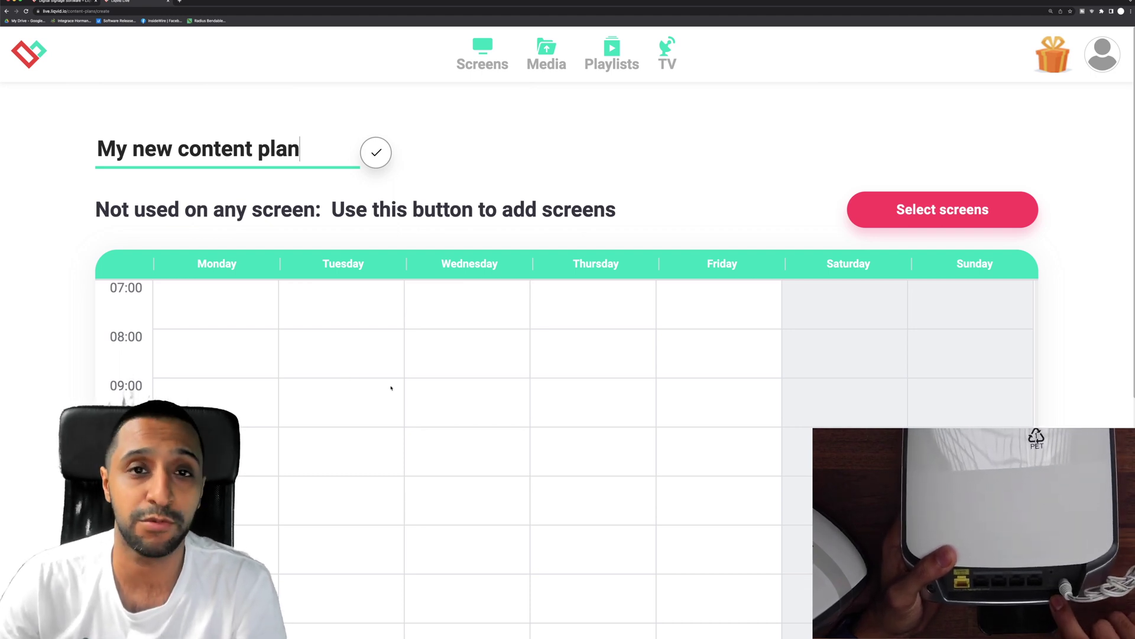
pyautogui.click(314, 342)
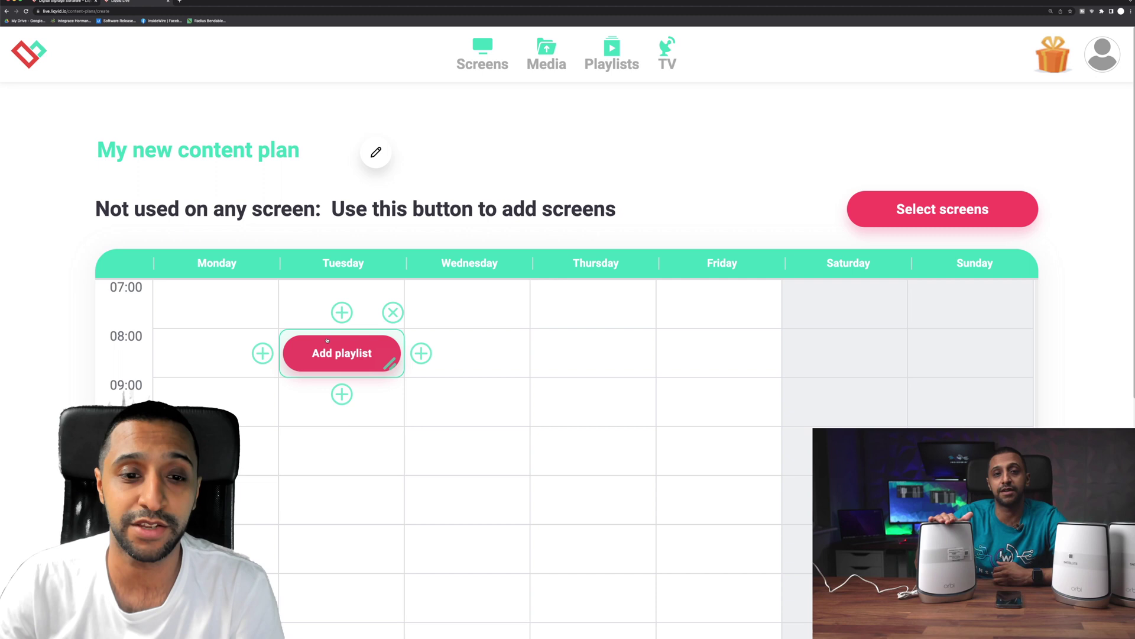
# Step: Stretch the slot to end at 10:00 and span Monday through Sunday
pyautogui.click(342, 392)
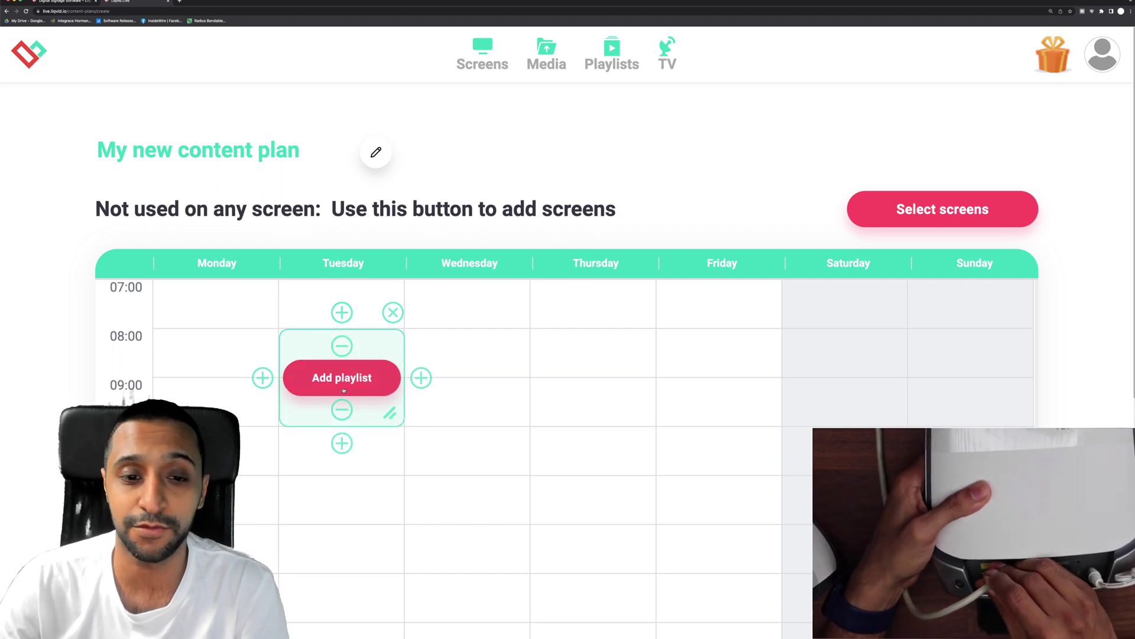
pyautogui.click(421, 377)
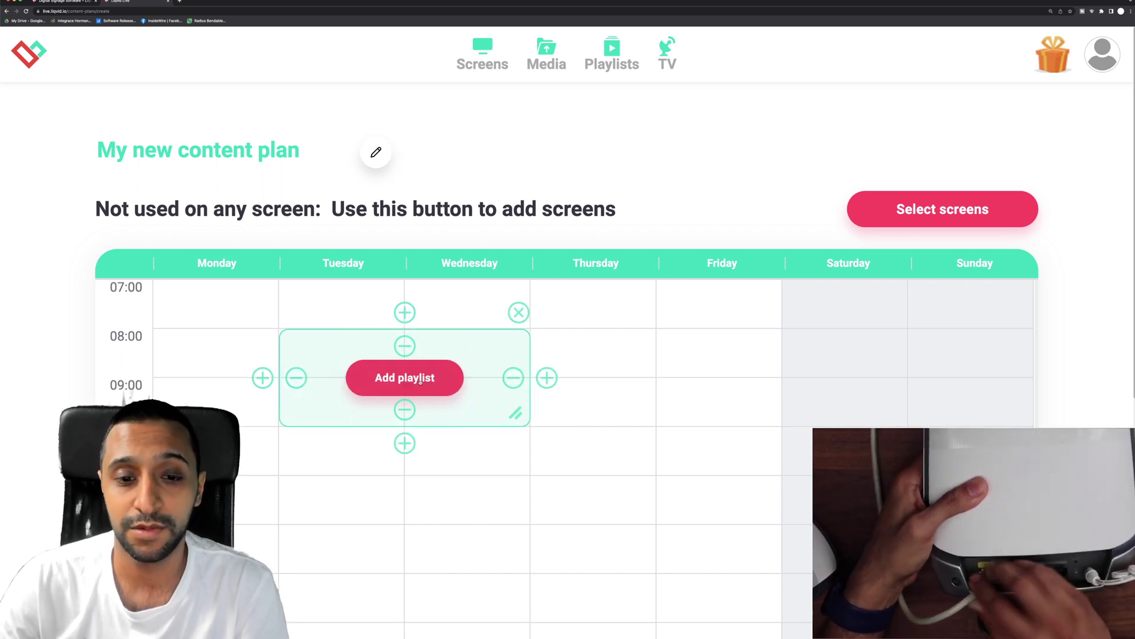
pyautogui.click(262, 378)
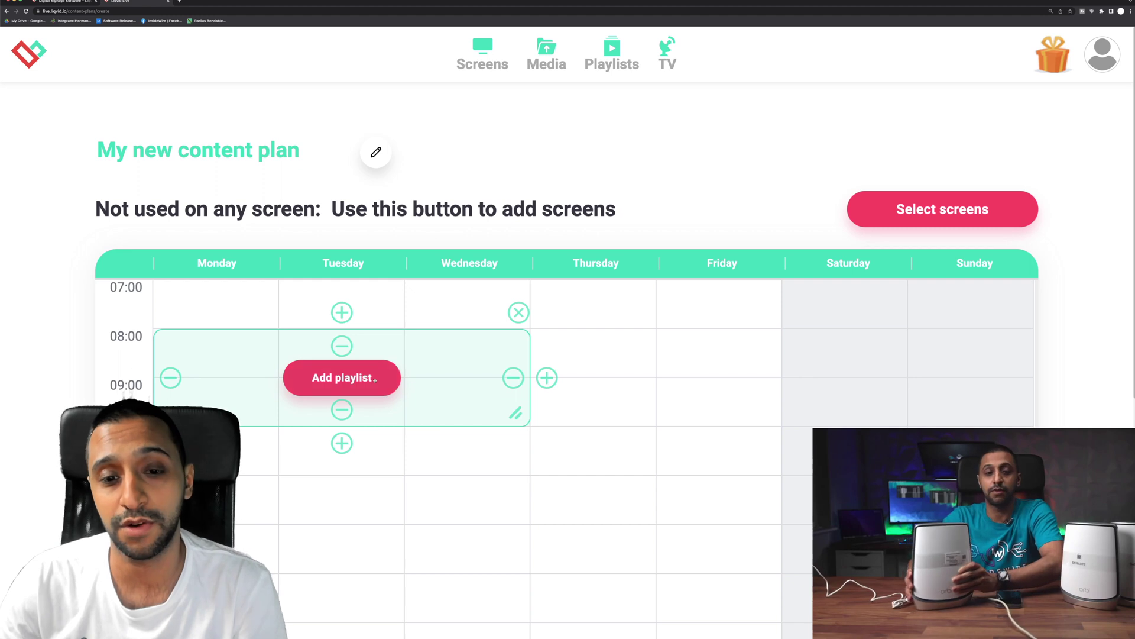
pyautogui.click(547, 377)
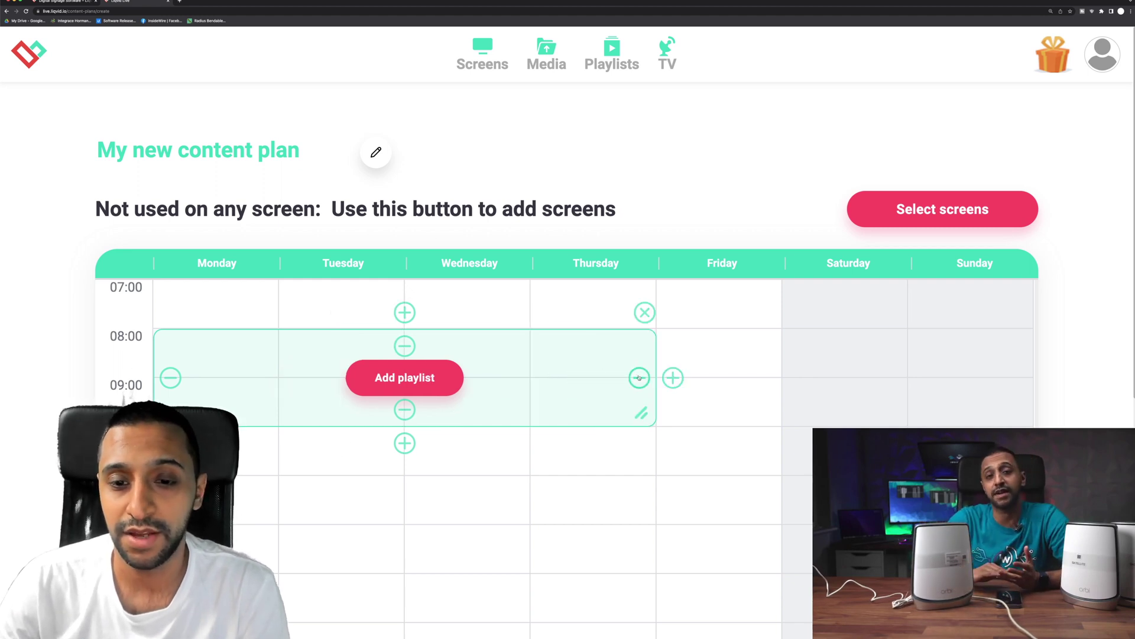
pyautogui.click(672, 378)
pyautogui.click(800, 378)
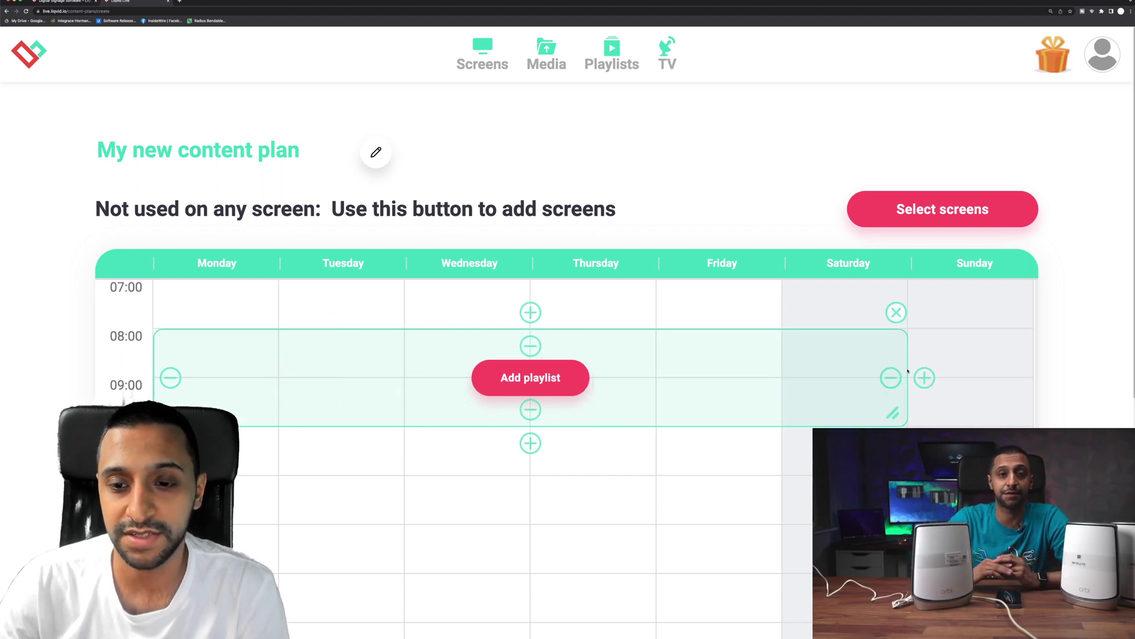
pyautogui.click(924, 377)
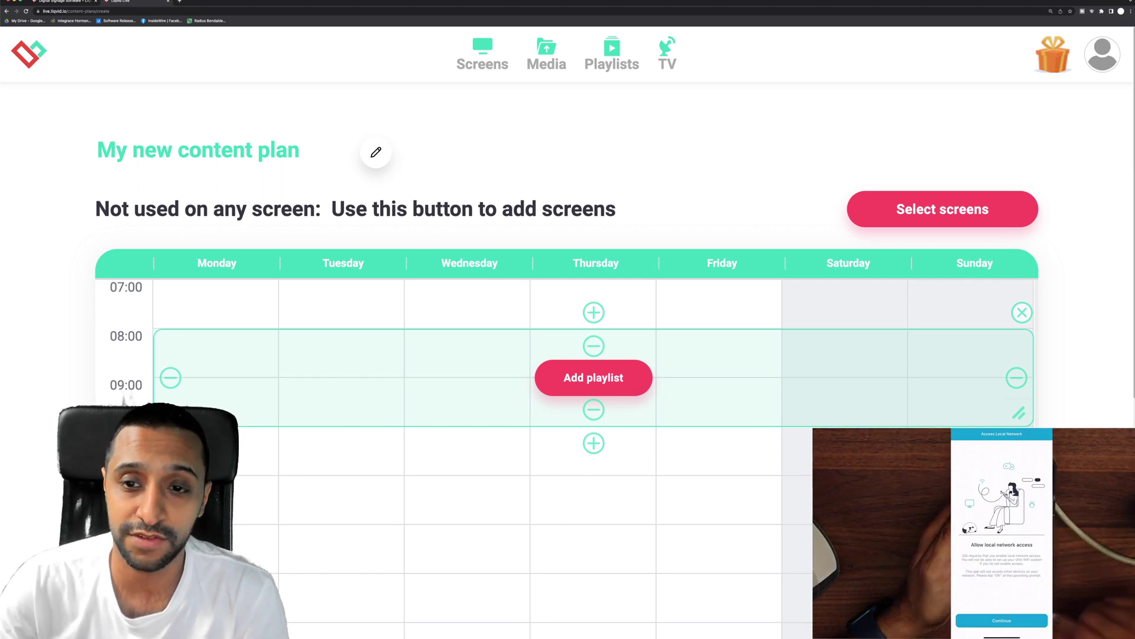
# Step: Assign the content plan to Demo Screen
pyautogui.click(902, 208)
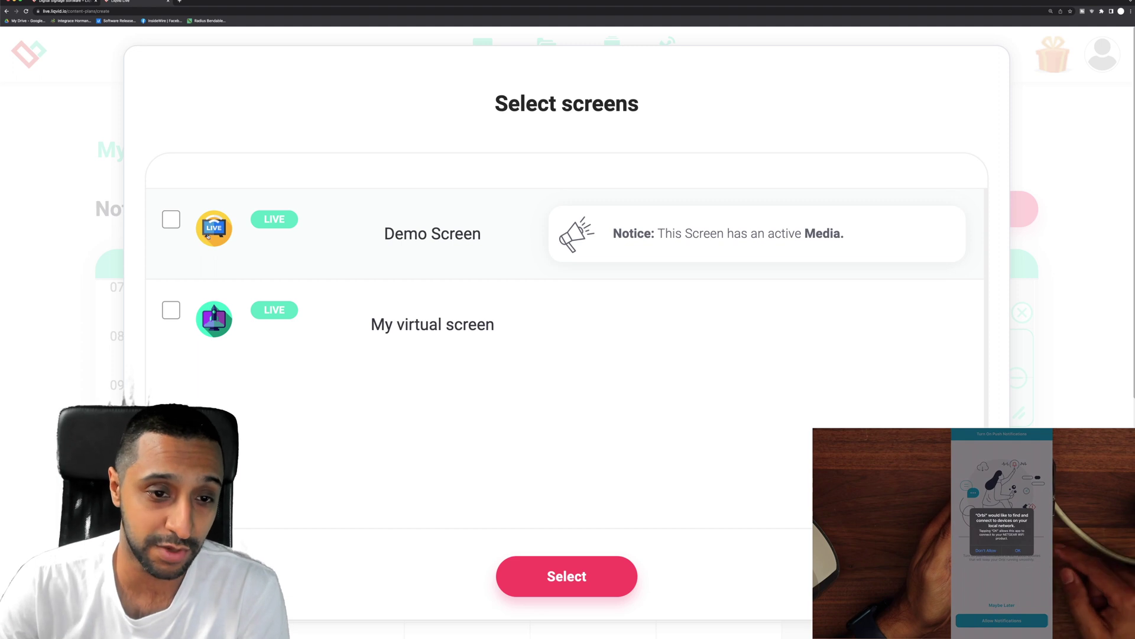
pyautogui.click(166, 222)
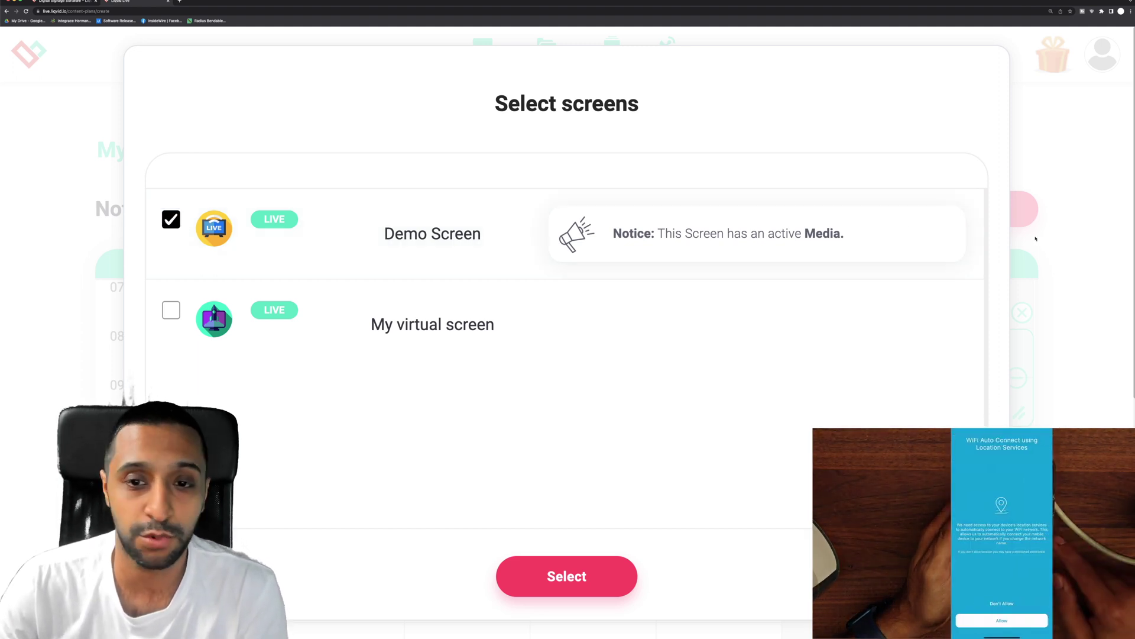
pyautogui.click(1036, 239)
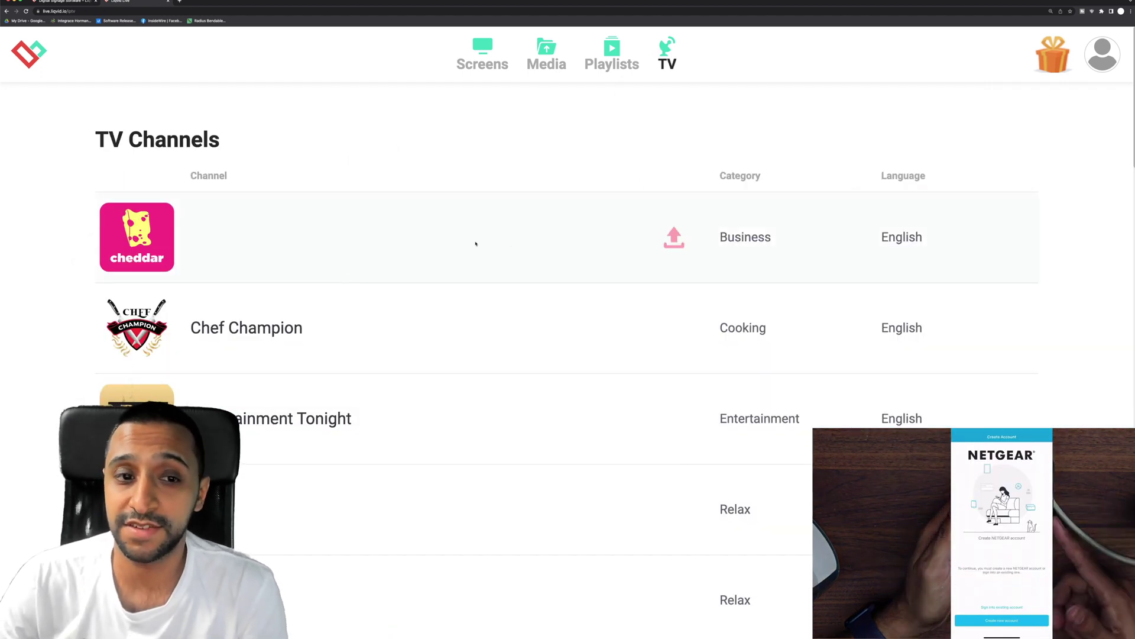
# Step: Publish the Fails TV channel to Demo Screen
pyautogui.scroll(-5, 476, 243)
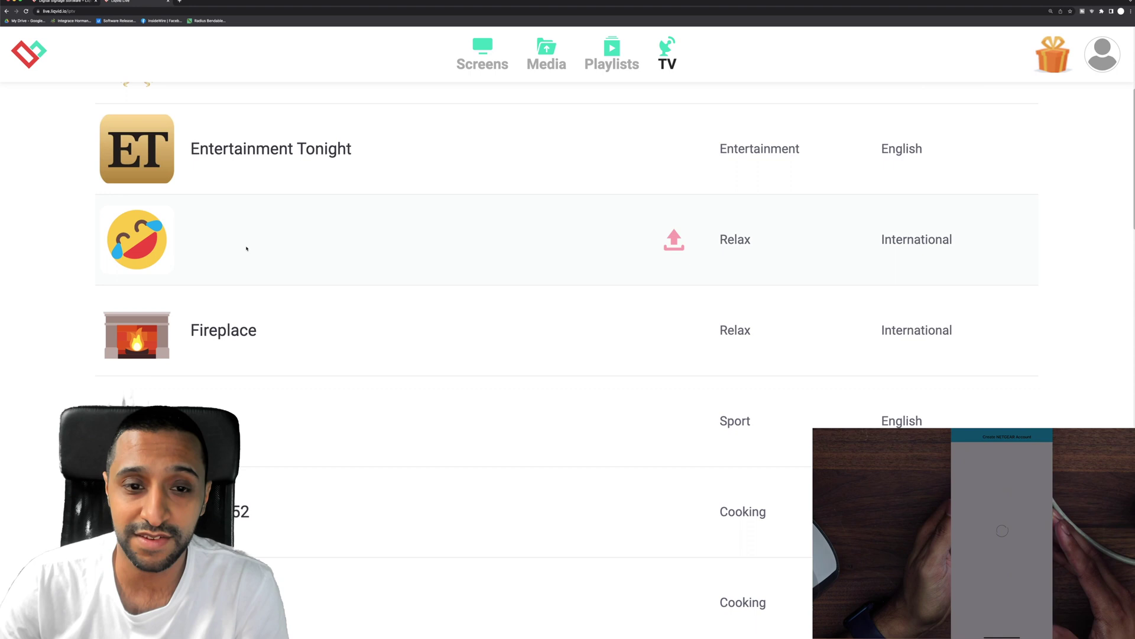
pyautogui.moveTo(146, 246)
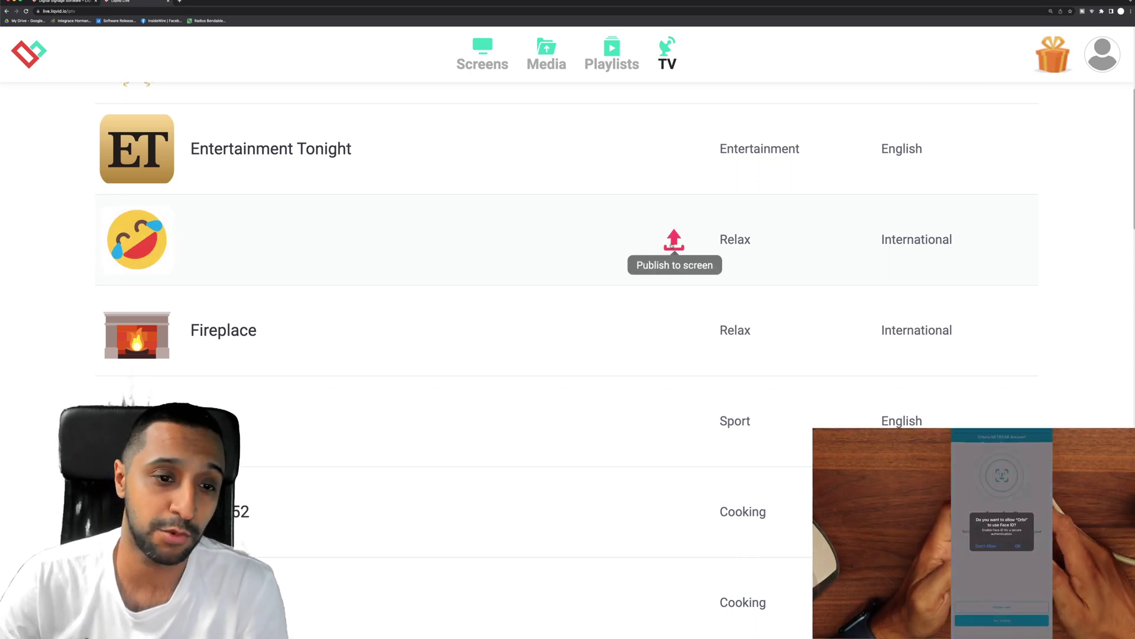
pyautogui.click(673, 243)
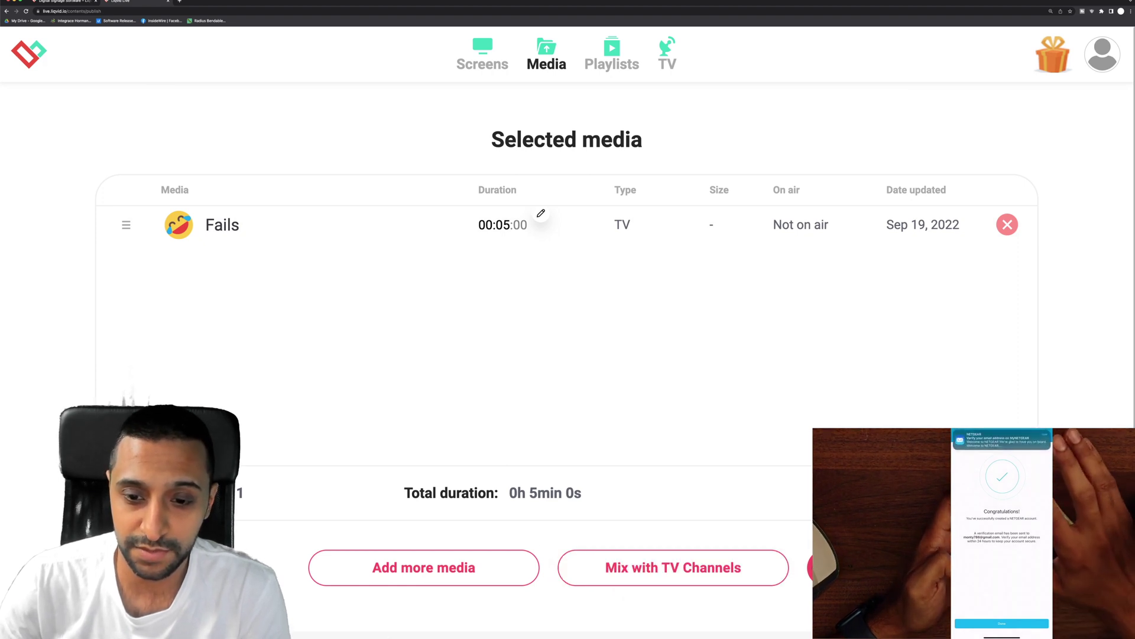
pyautogui.click(923, 567)
pyautogui.click(122, 299)
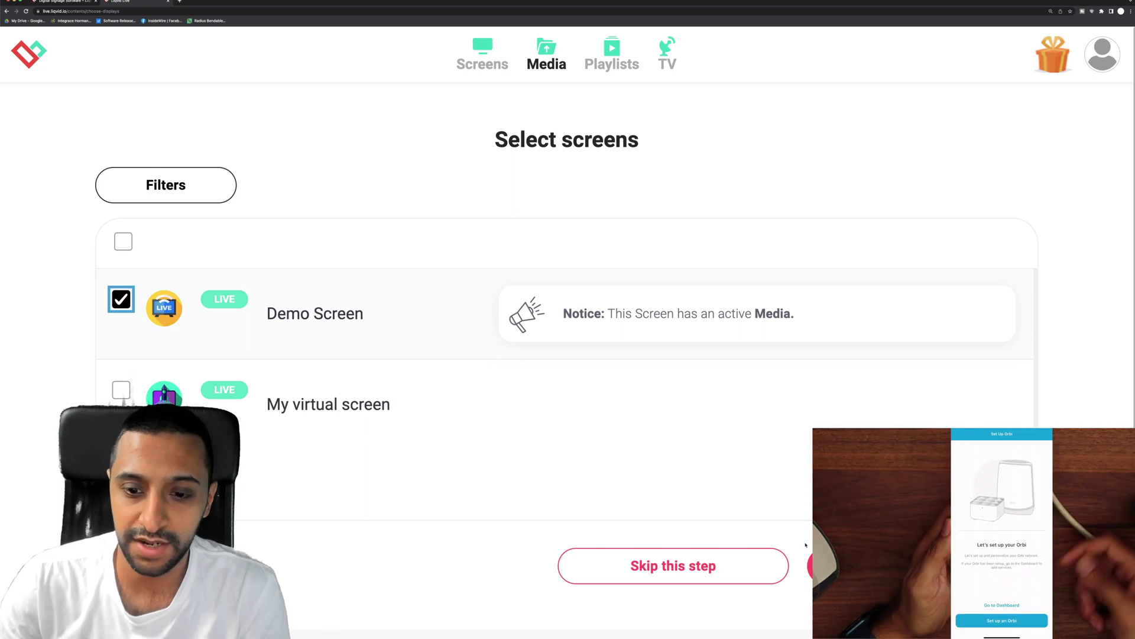
pyautogui.click(922, 566)
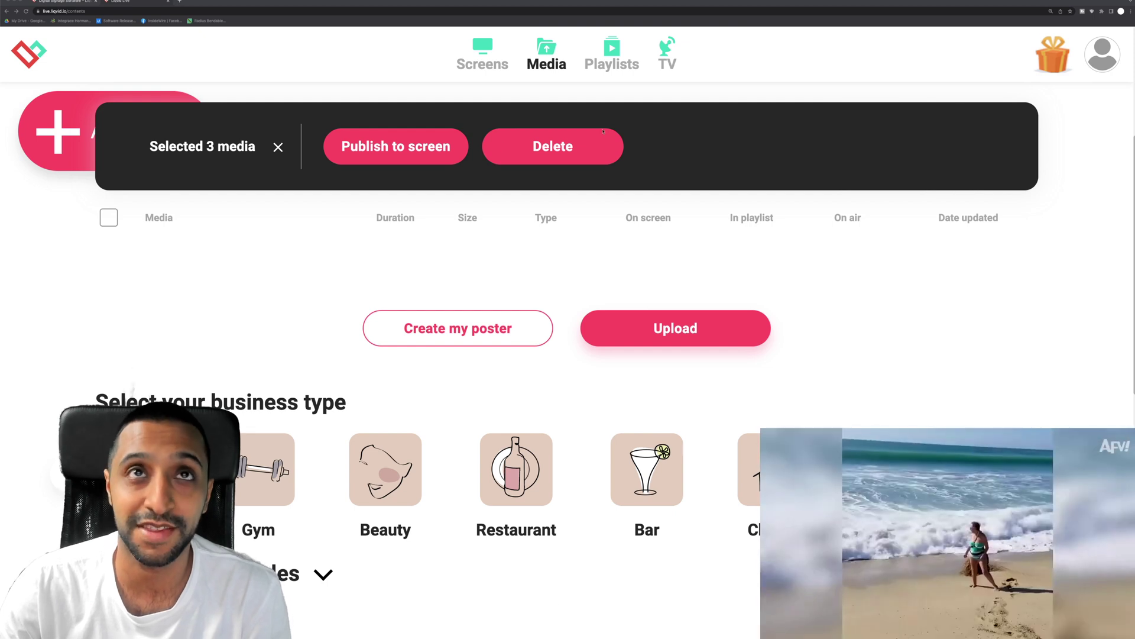
# Step: Return to the TV channel list and scroll to its bottom
pyautogui.click(665, 55)
pyautogui.scroll(-15, 532, 366)
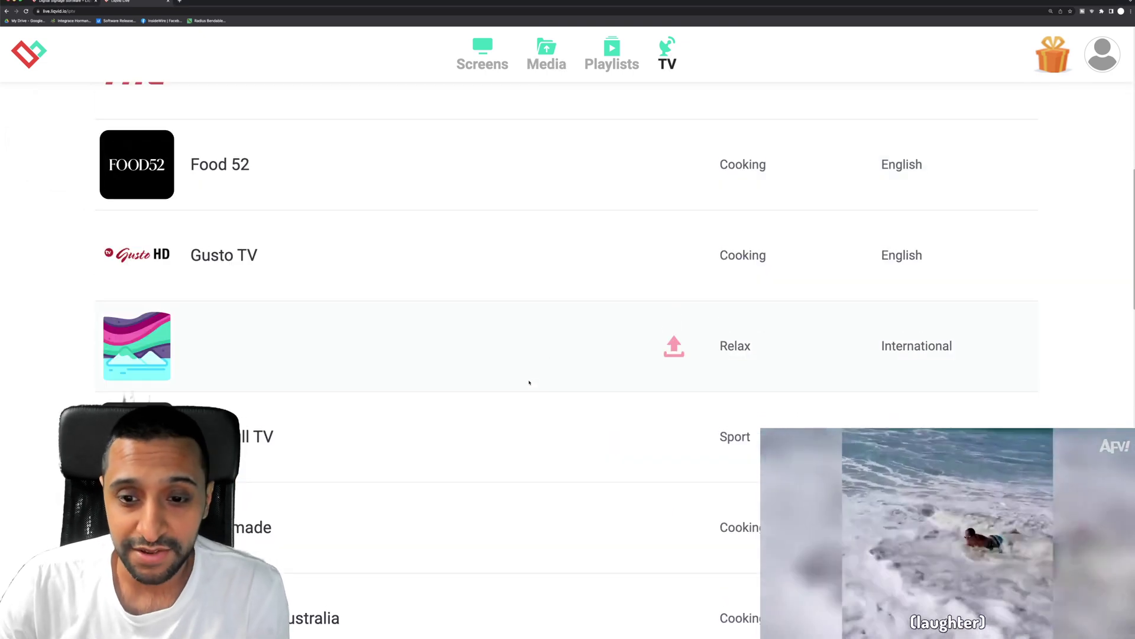
pyautogui.scroll(-10, 527, 383)
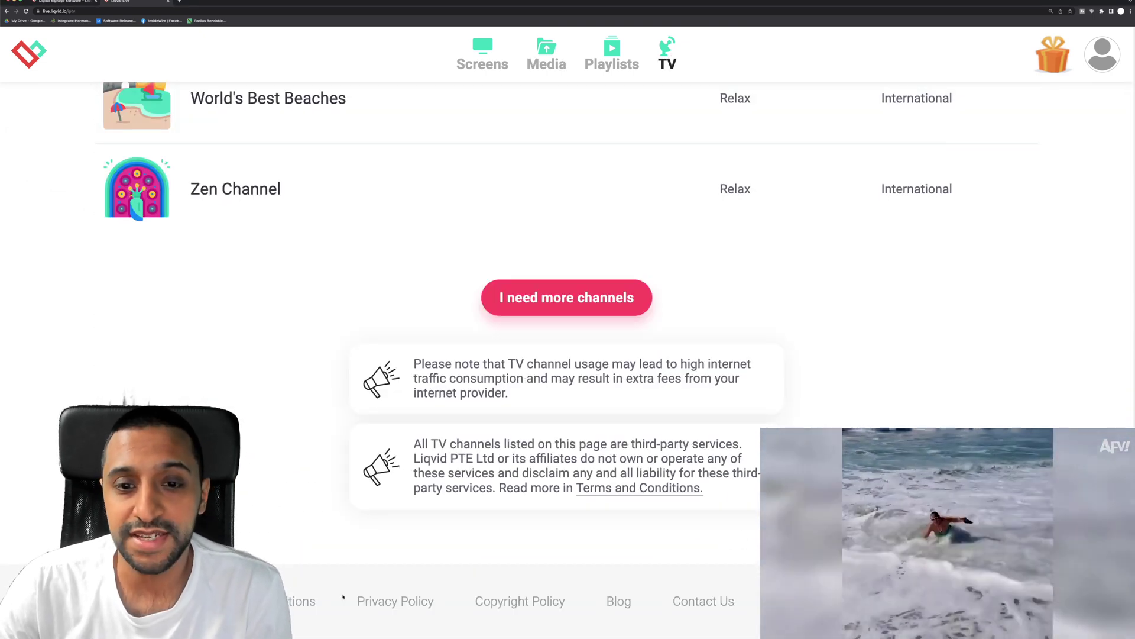
# Step: Choose I need more channels to request a channel not in the list
pyautogui.click(537, 310)
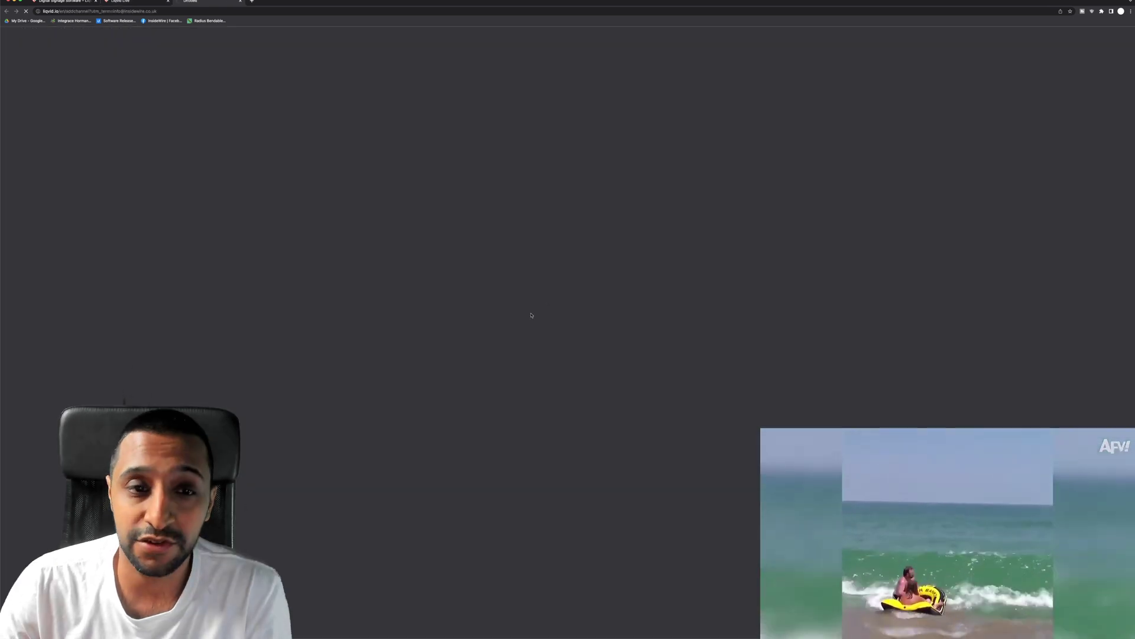